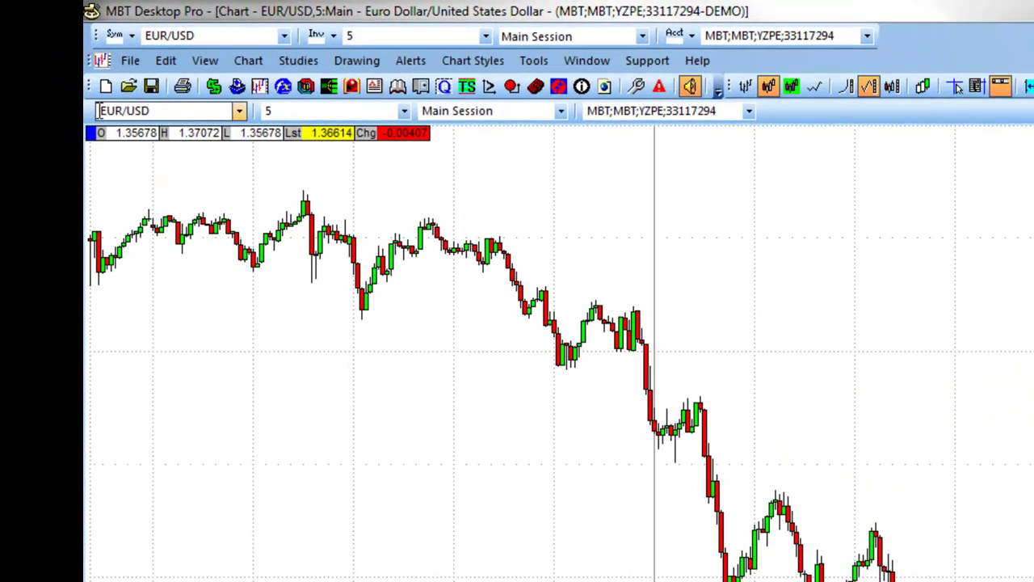
Step: Replace EUR/USD with gbp/usd in the Symbol box to load the GBP/USD chart
click(236, 111)
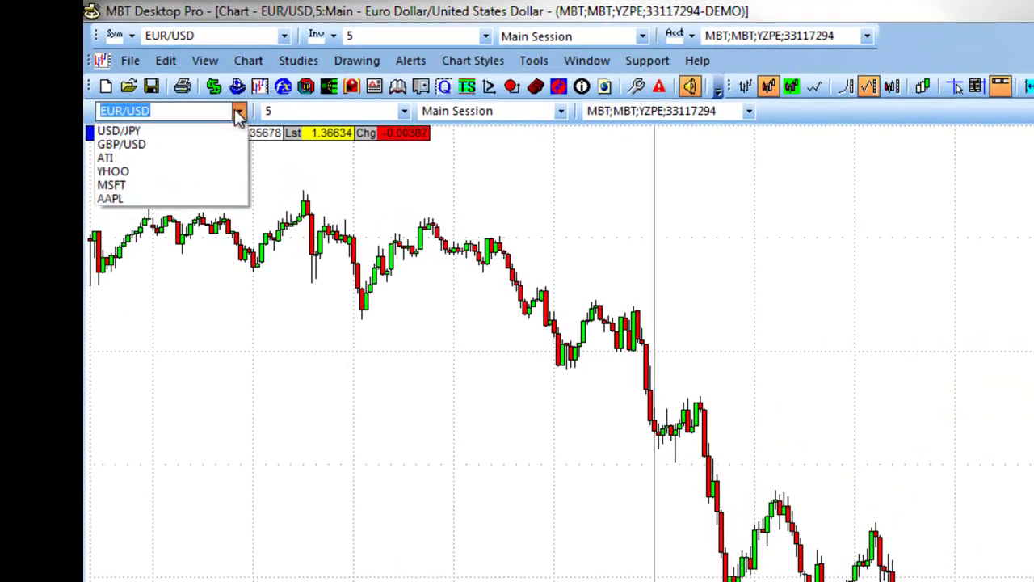
click(236, 111)
click(395, 110)
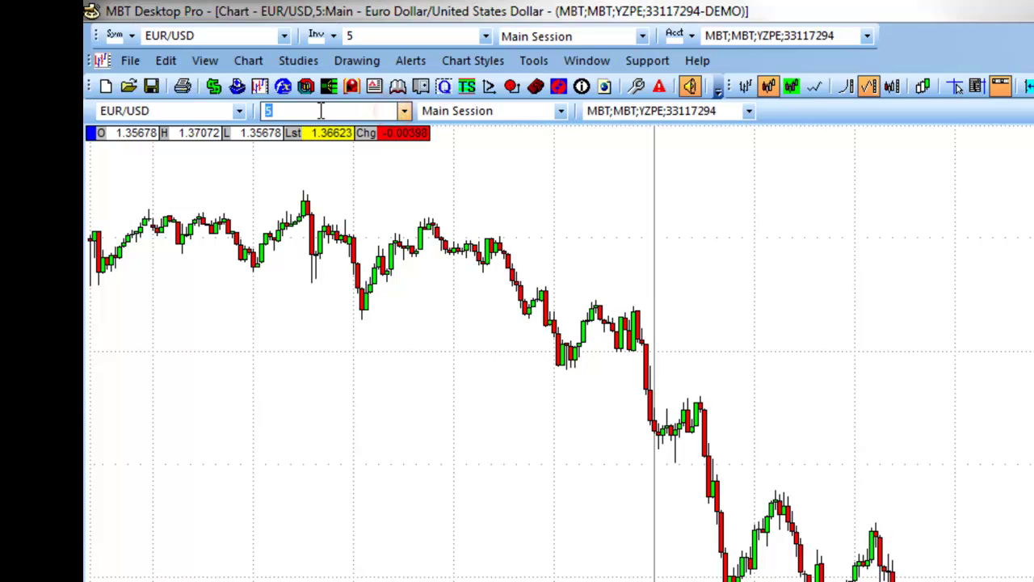
click(240, 110)
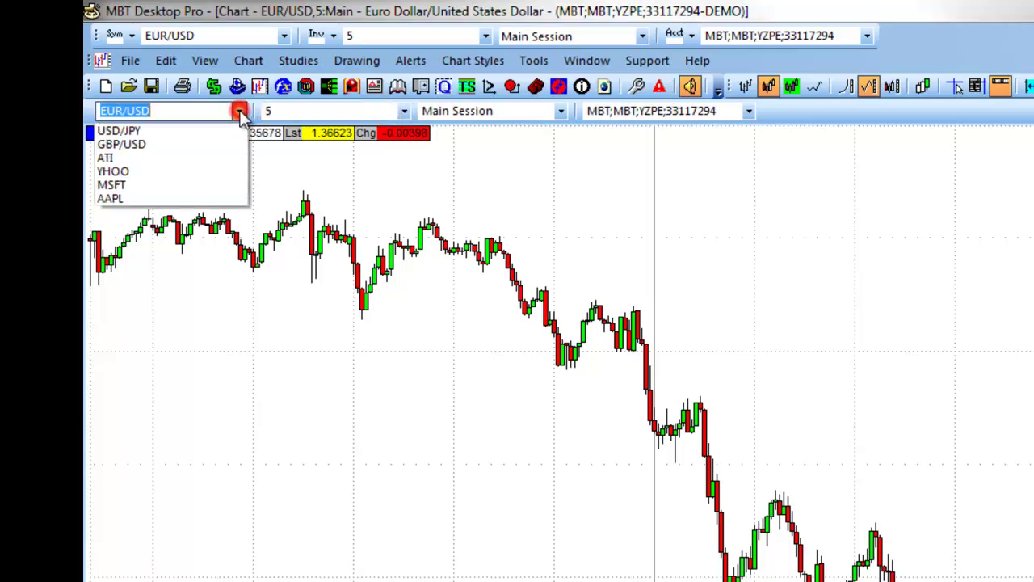
click(165, 110)
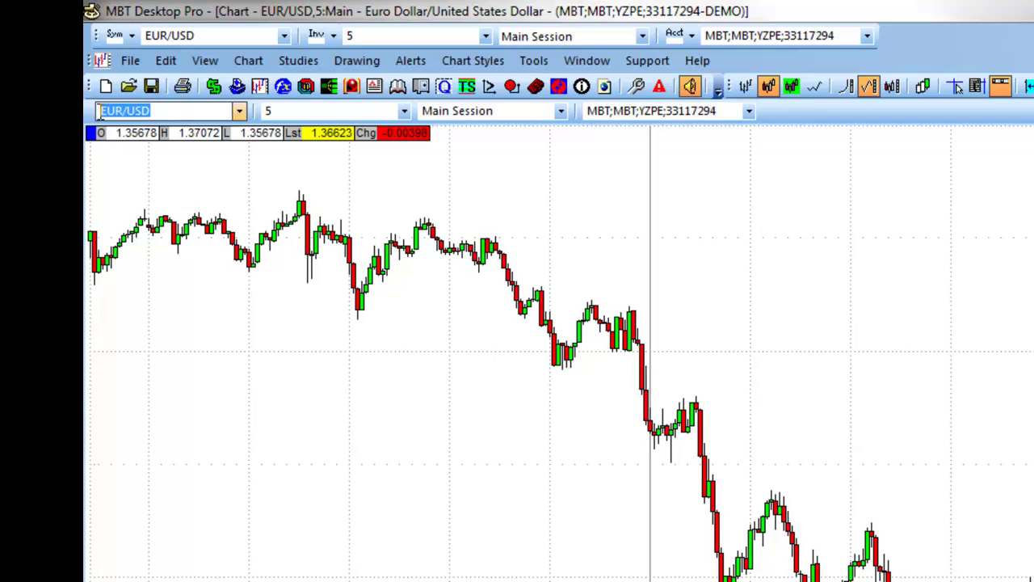
key(BackSpace)
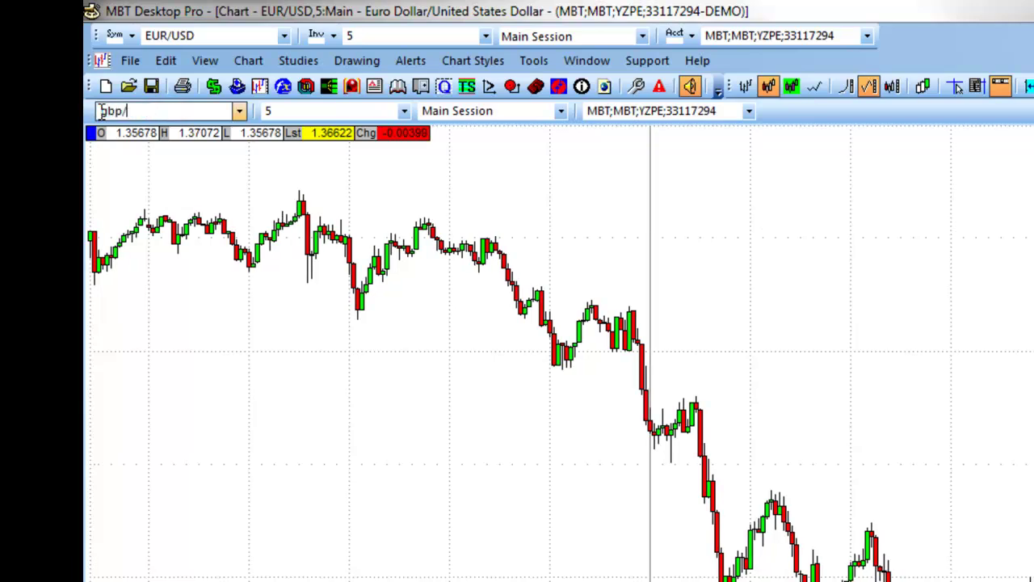
text(gbp/usd)
key(Return)
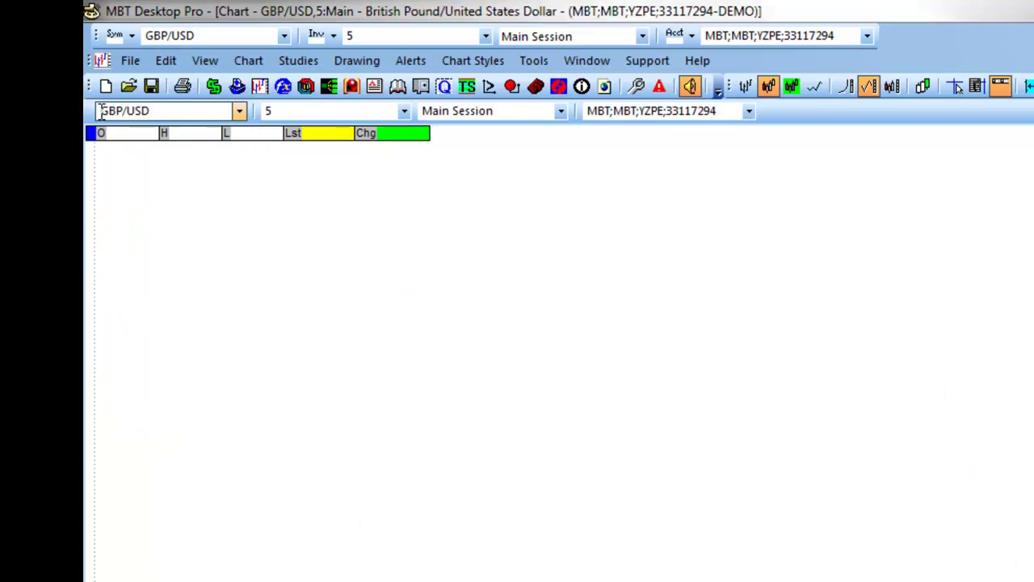
Step: Enter 240 as the GBP/USD interval, then pick 30 from the interval list
click(404, 110)
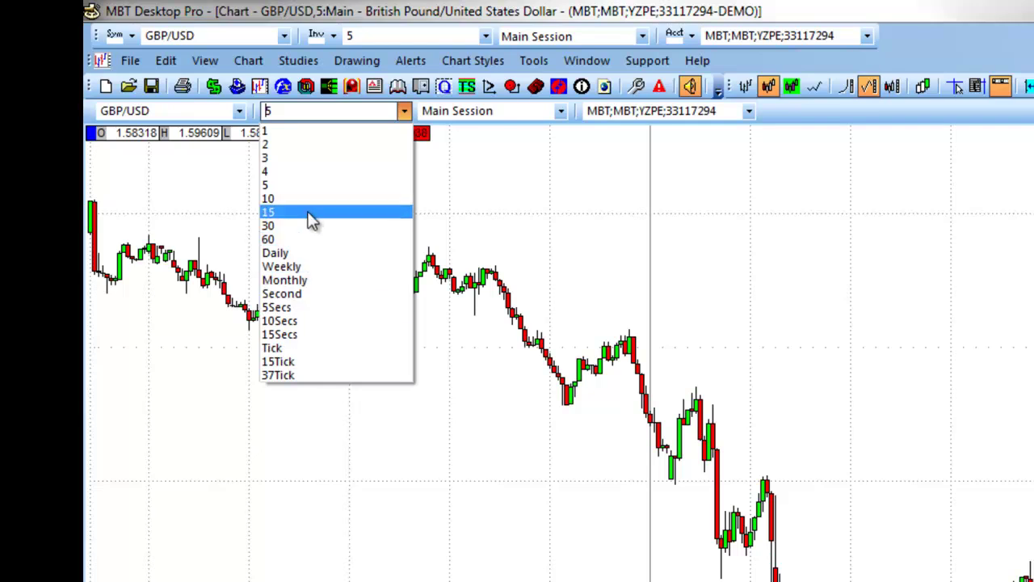
click(303, 108)
drag(301, 109, 263, 111)
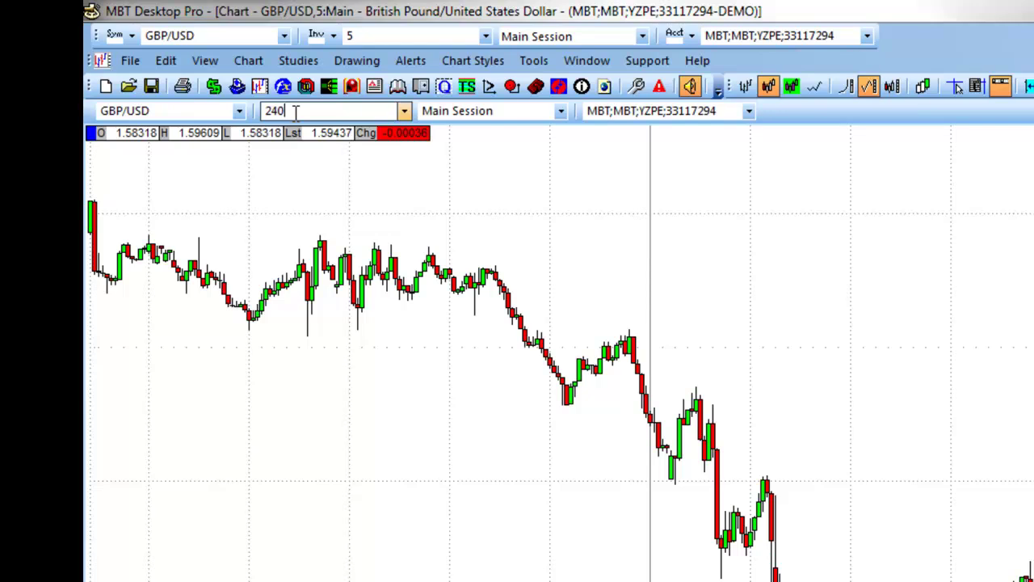
text(240)
key(Return)
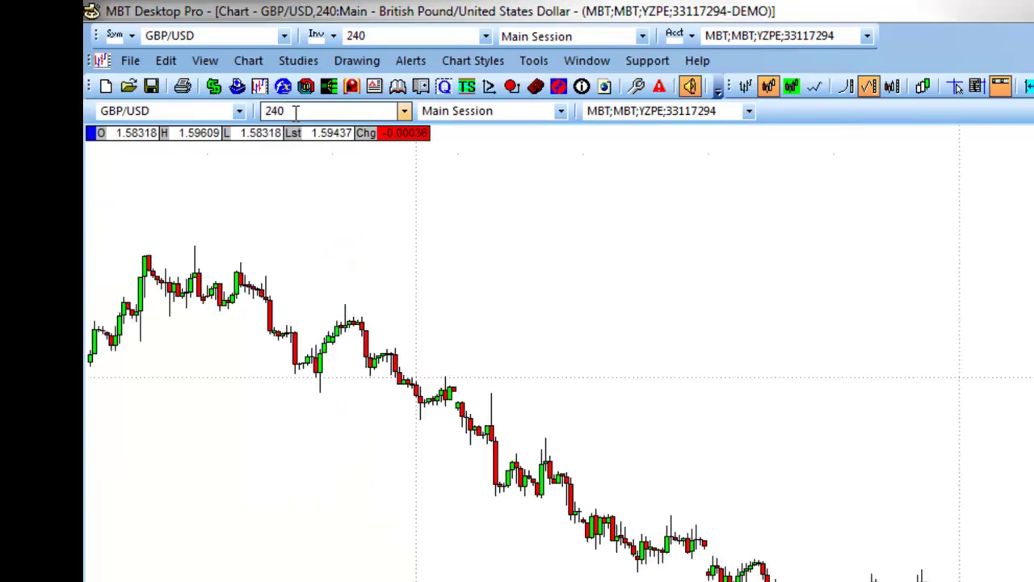
click(403, 110)
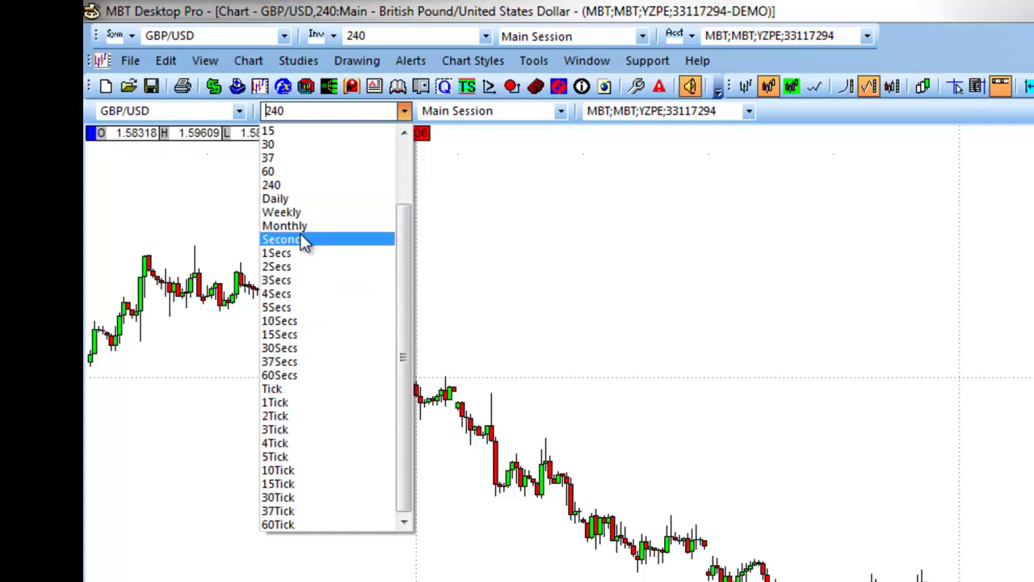
click(274, 144)
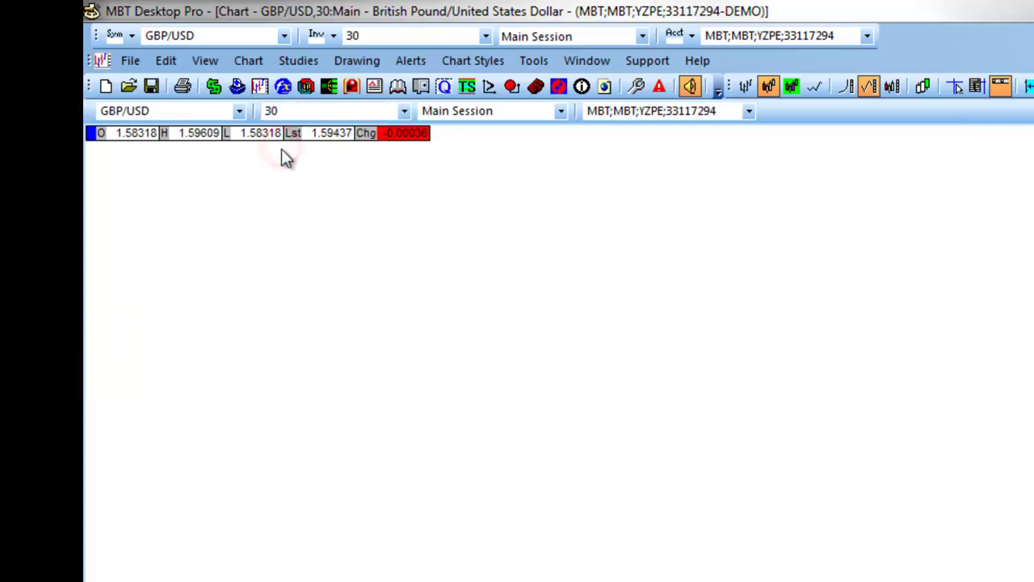
Step: Type eur.usd in the Symbol box to reload the chart as EUR/USD
click(240, 112)
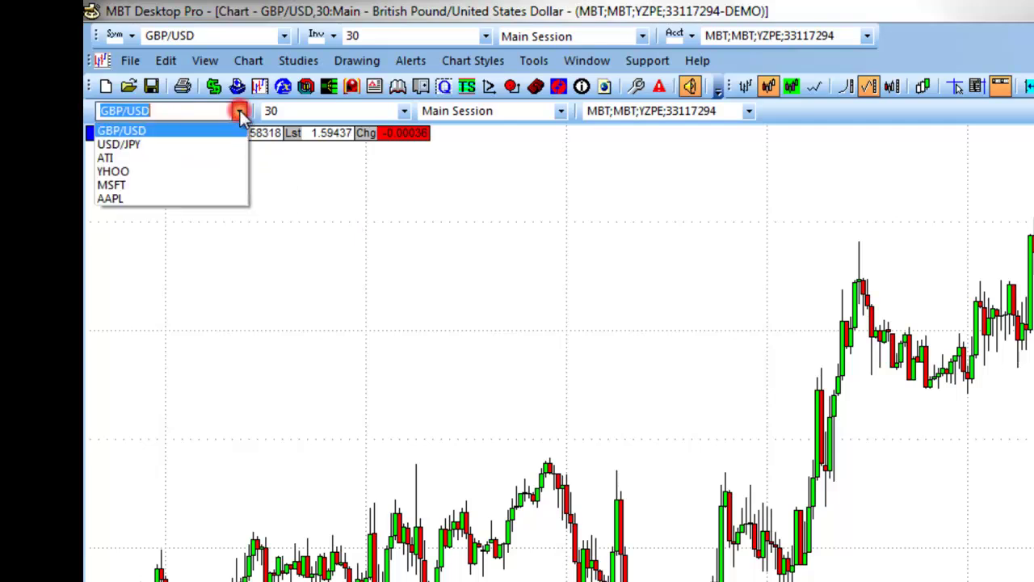
click(188, 109)
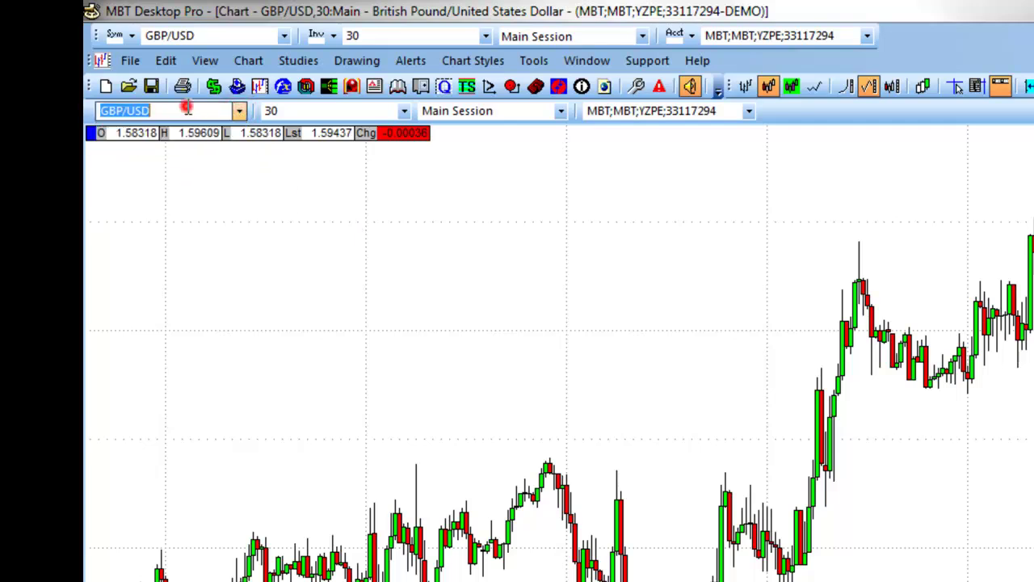
click(185, 109)
click(240, 110)
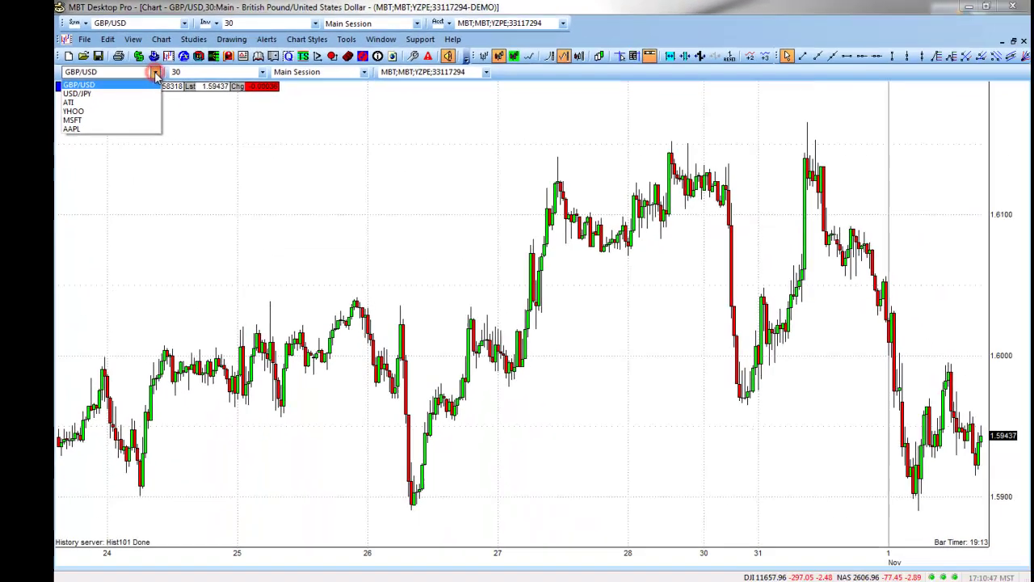
click(87, 72)
text(e)
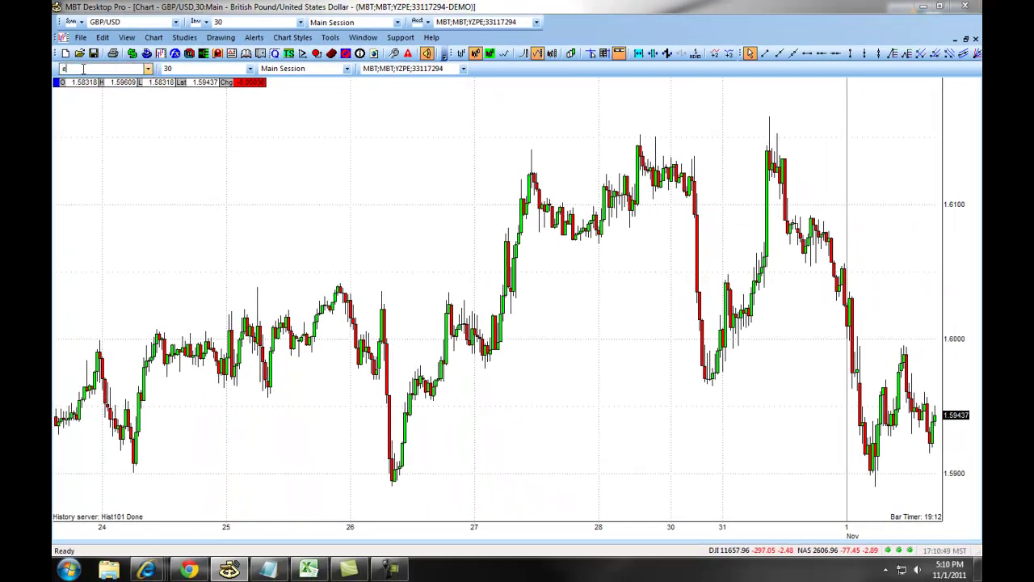
text(ur.usd)
key(Return)
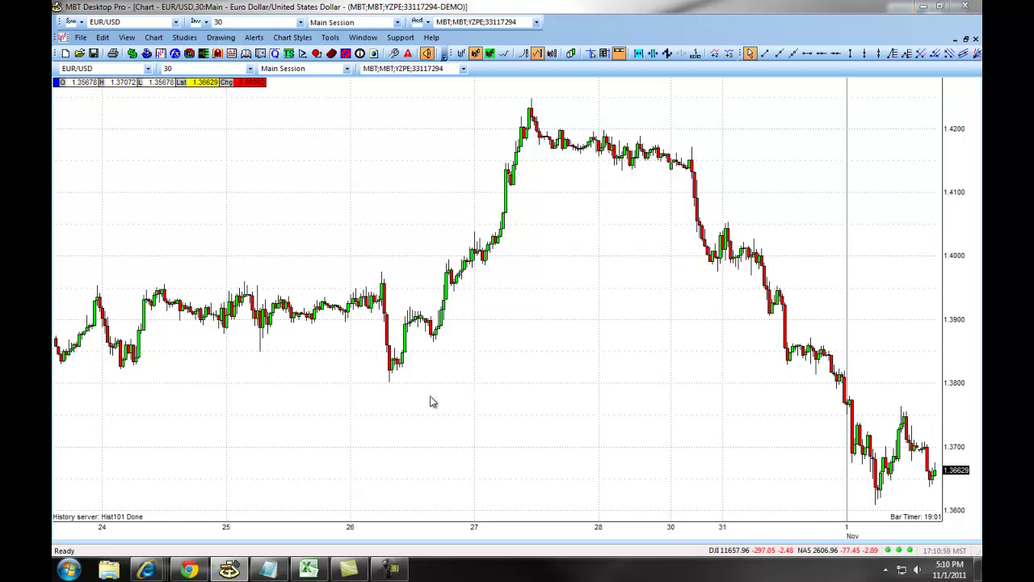
Step: Enable Symbol/Interval Bar from the chart's context menu, widen it, and add a EUR/USD tab
right_click(543, 295)
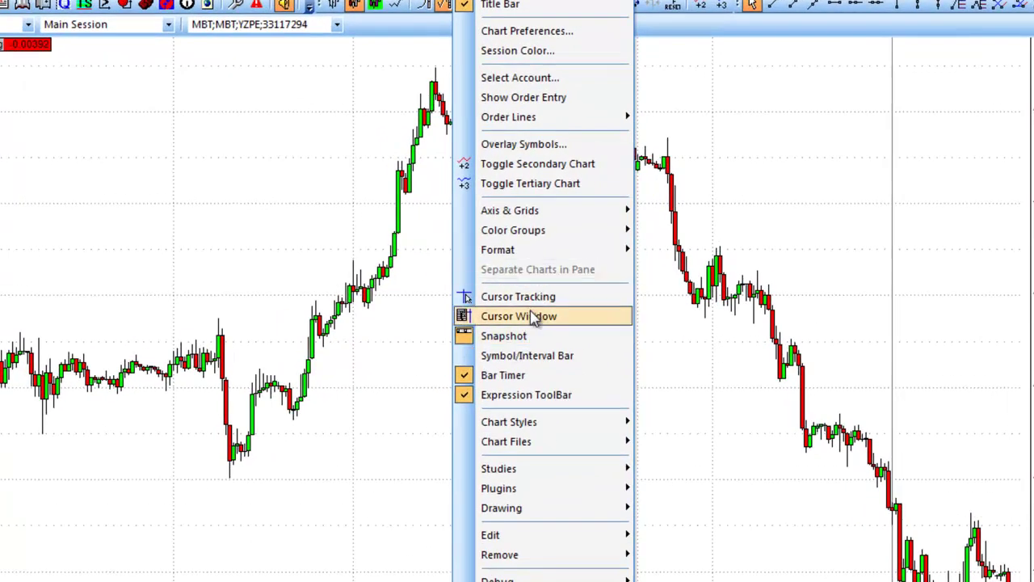
click(533, 357)
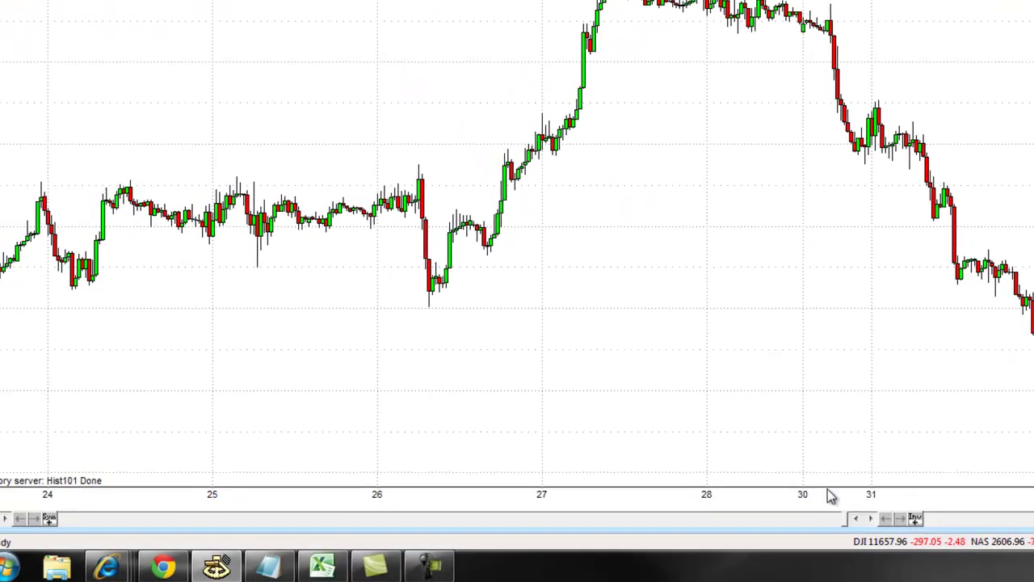
drag(846, 517, 687, 517)
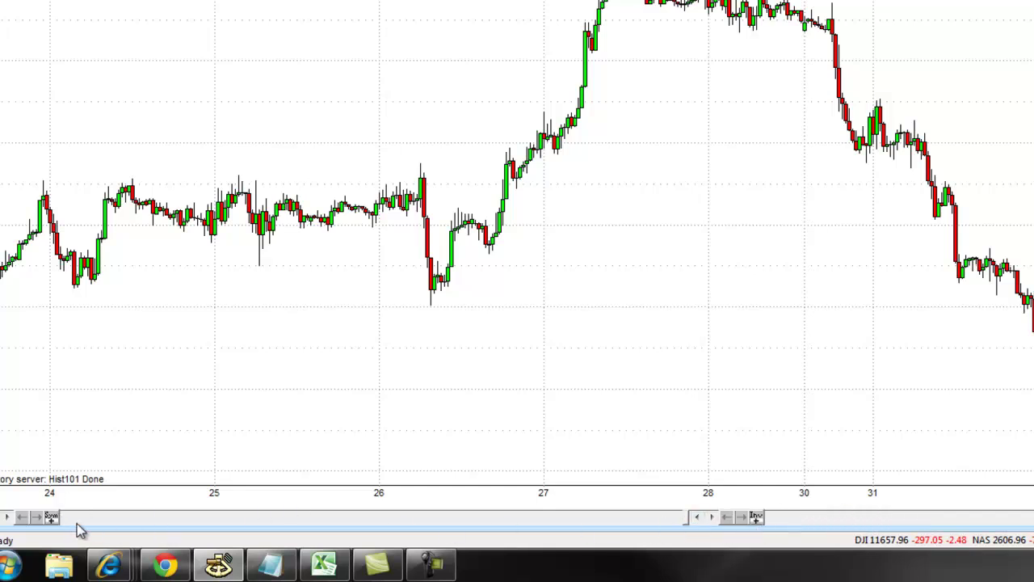
click(51, 518)
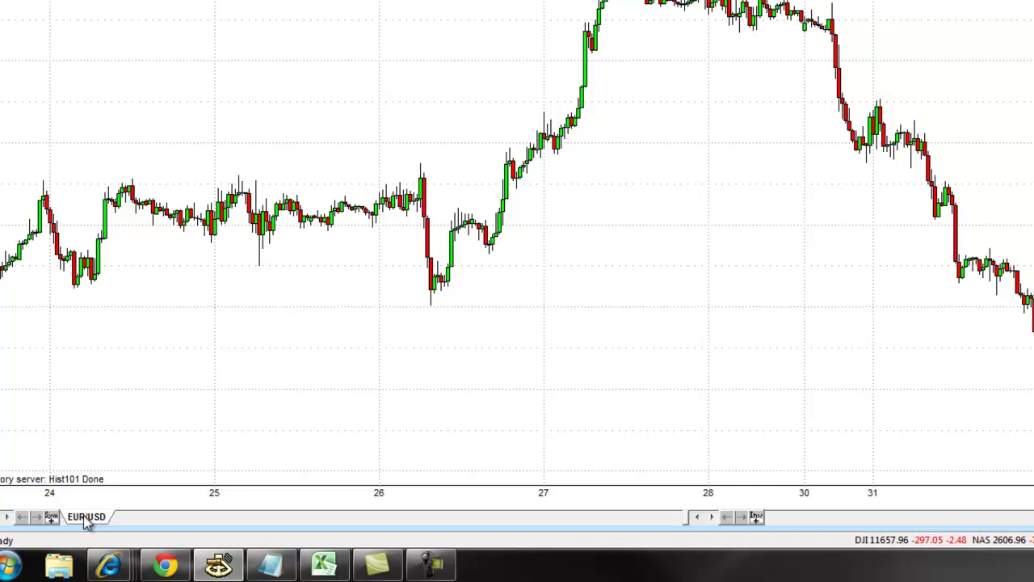
Step: Switch the chart to GBP/USD and then USD/JPY, adding a symbol tab for each
click(151, 56)
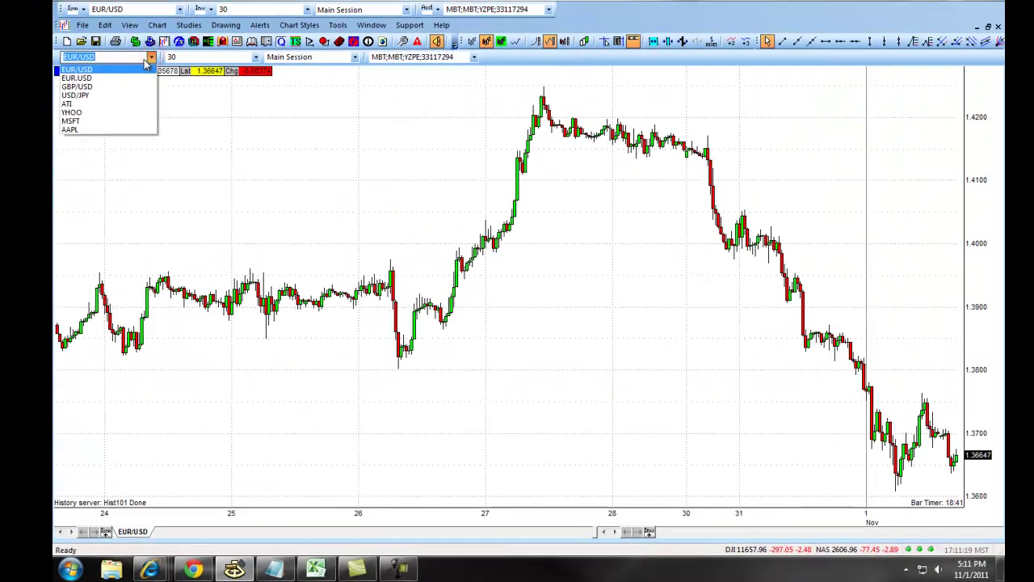
click(125, 86)
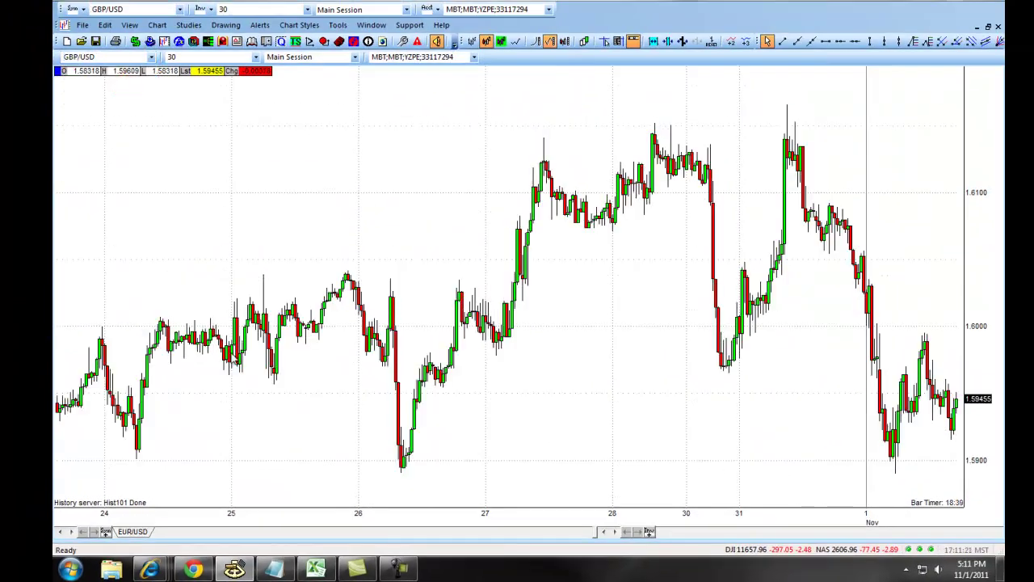
click(105, 532)
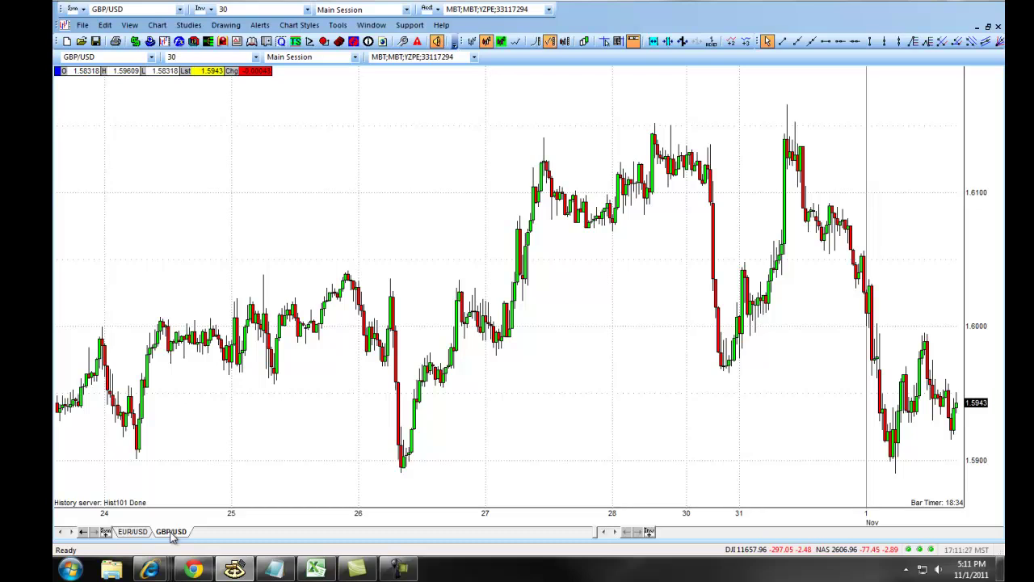
click(121, 56)
click(151, 57)
click(102, 95)
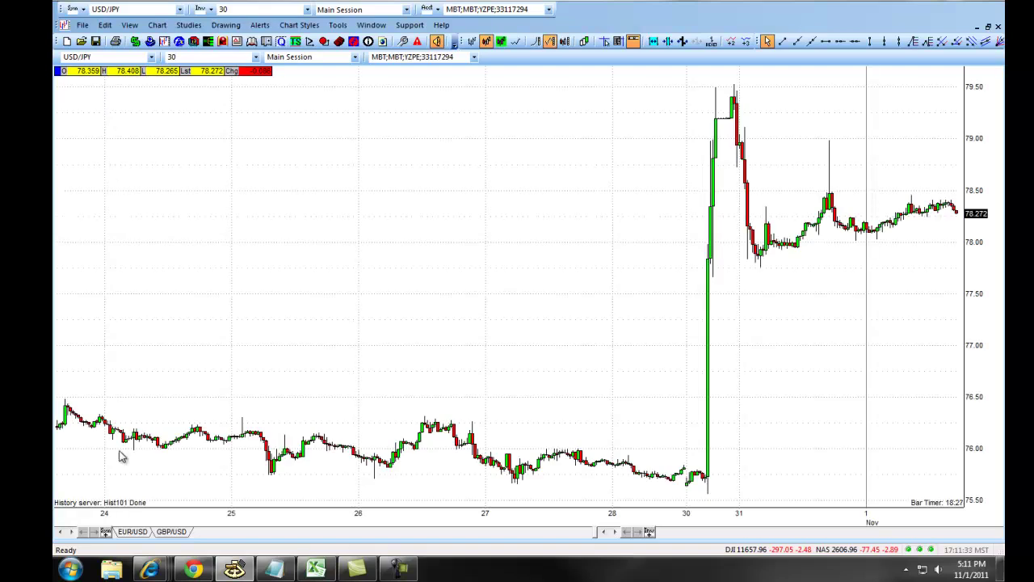
click(106, 531)
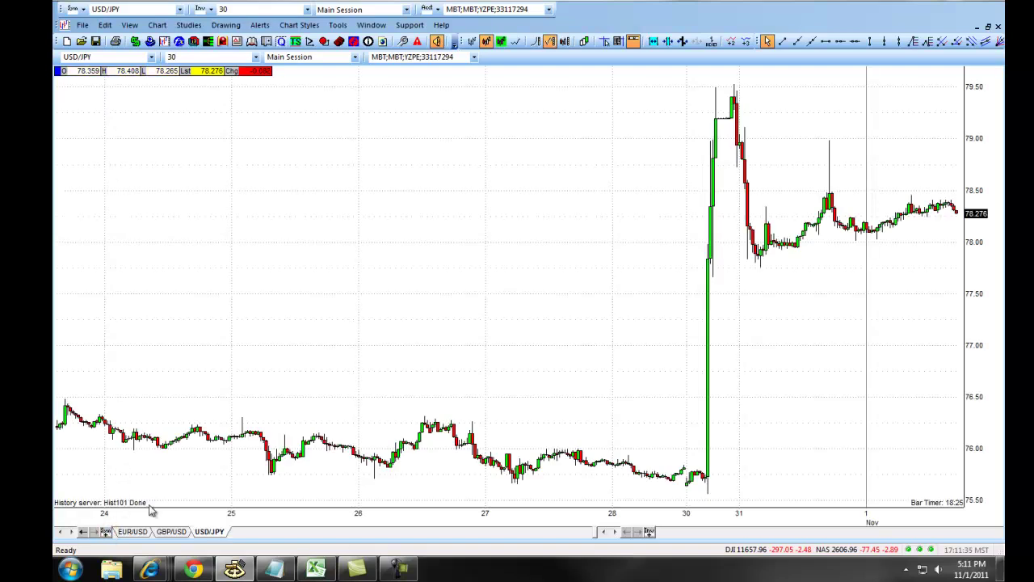
Step: Cycle through the EUR/USD, GBP/USD and USD/JPY tabs, ending on EUR/USD
click(141, 532)
click(163, 532)
click(206, 533)
click(174, 532)
click(137, 531)
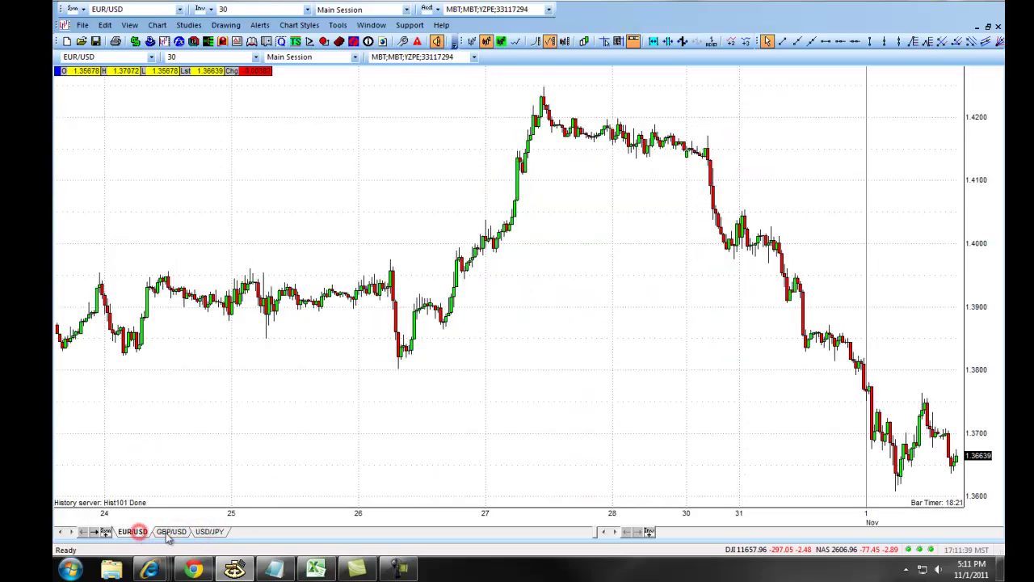
click(213, 532)
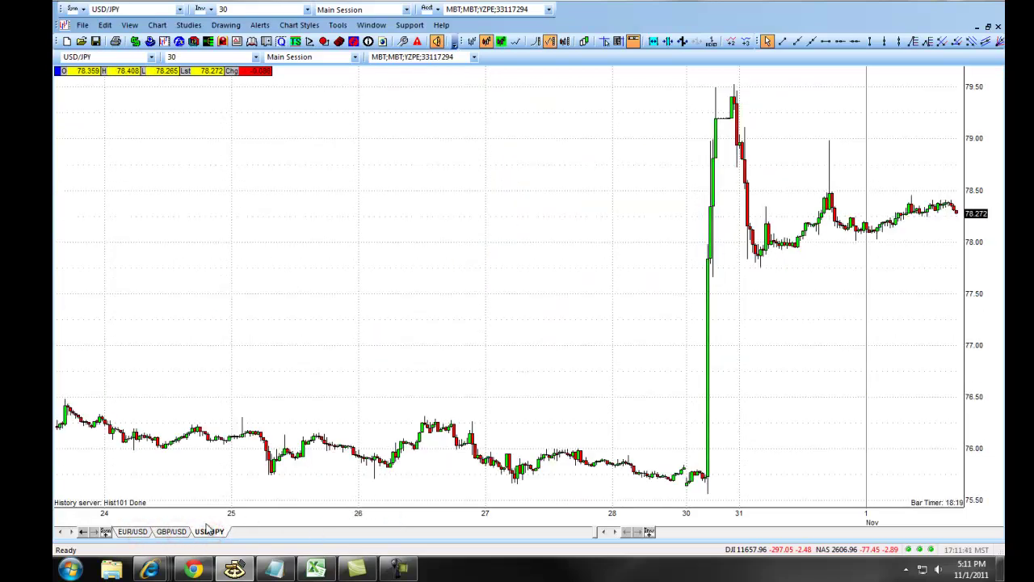
click(136, 532)
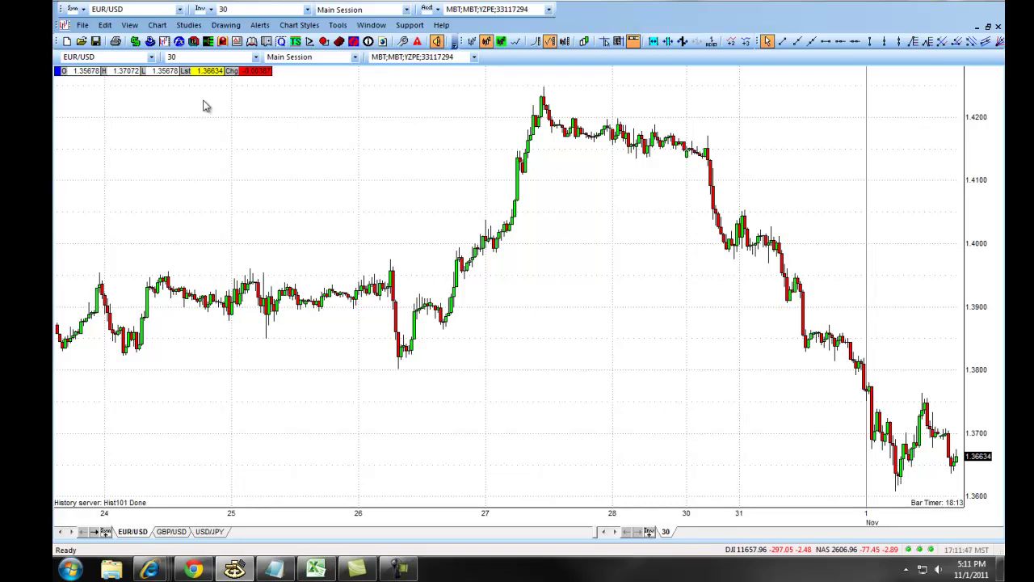
Step: Set the EUR/USD interval to 15, then toggle between the 30 and 15 interval tabs
click(255, 58)
drag(255, 129, 246, 117)
click(198, 87)
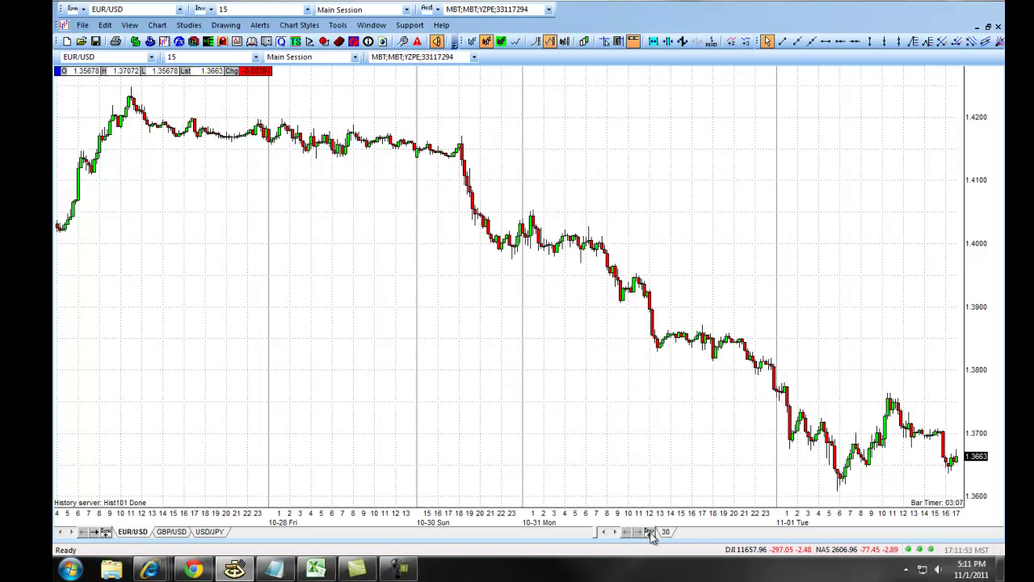
click(651, 533)
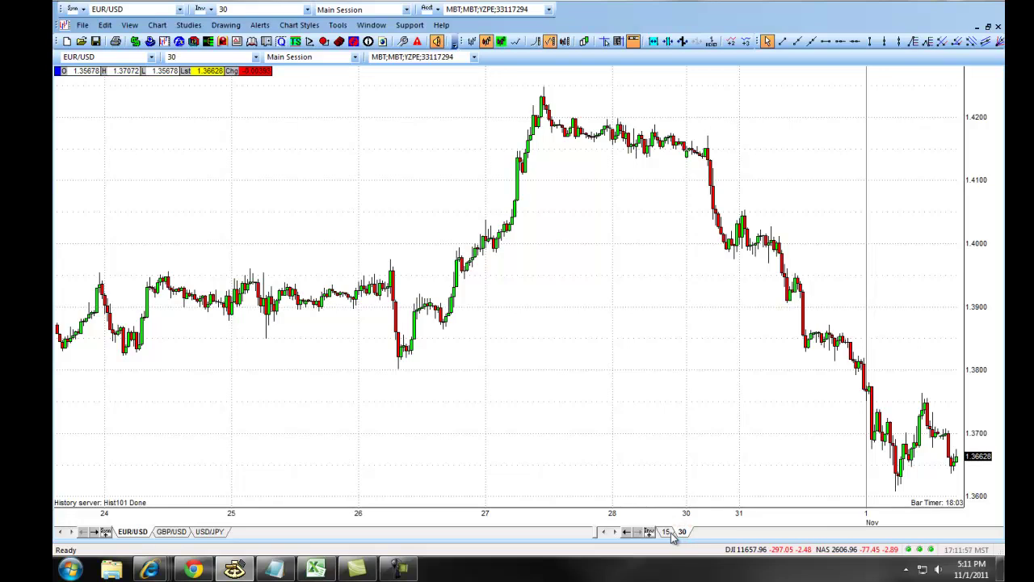
click(669, 534)
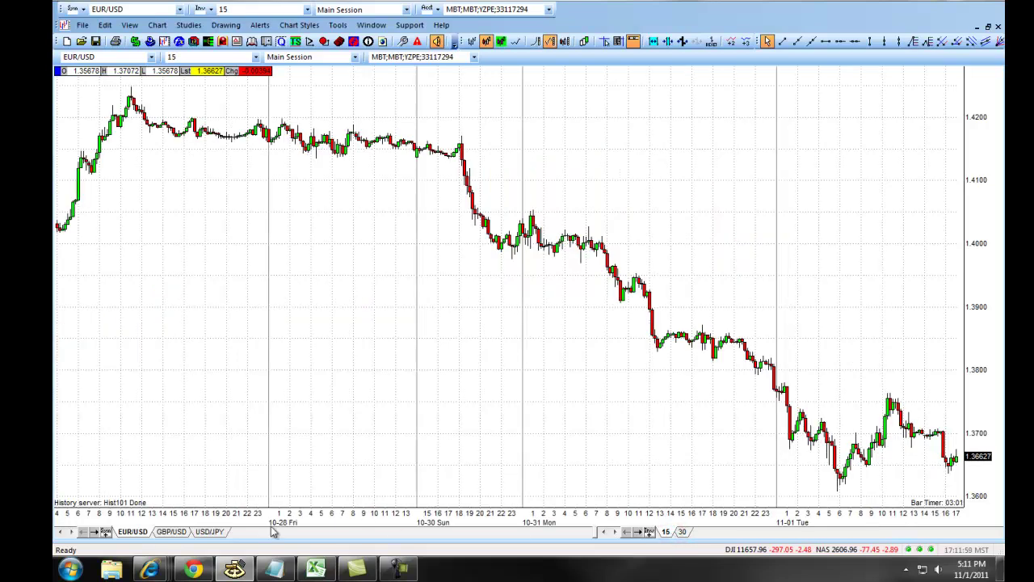
Step: View the USD/JPY and GBP/USD tabs, then return to EUR/USD
click(210, 531)
click(175, 531)
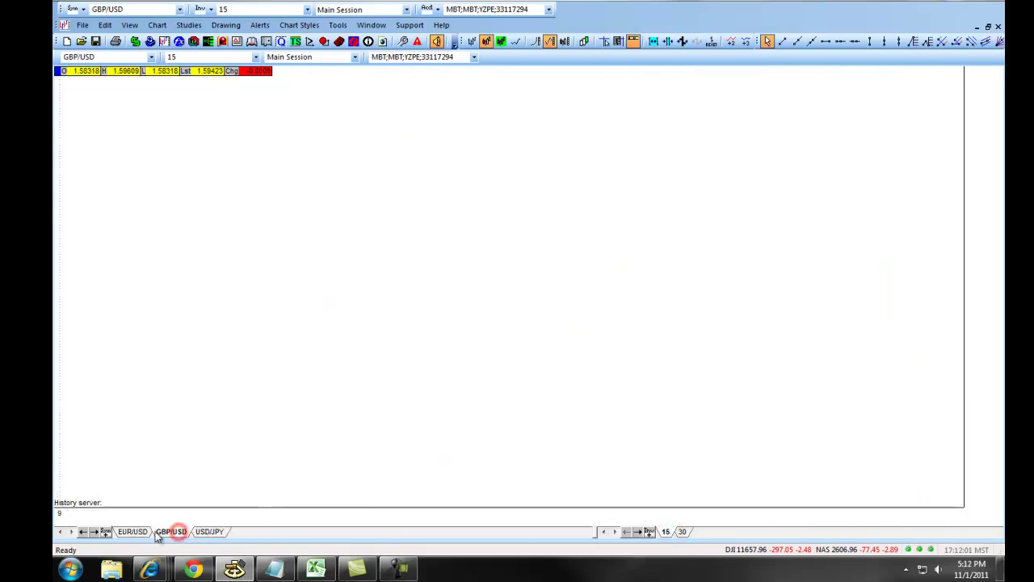
click(144, 532)
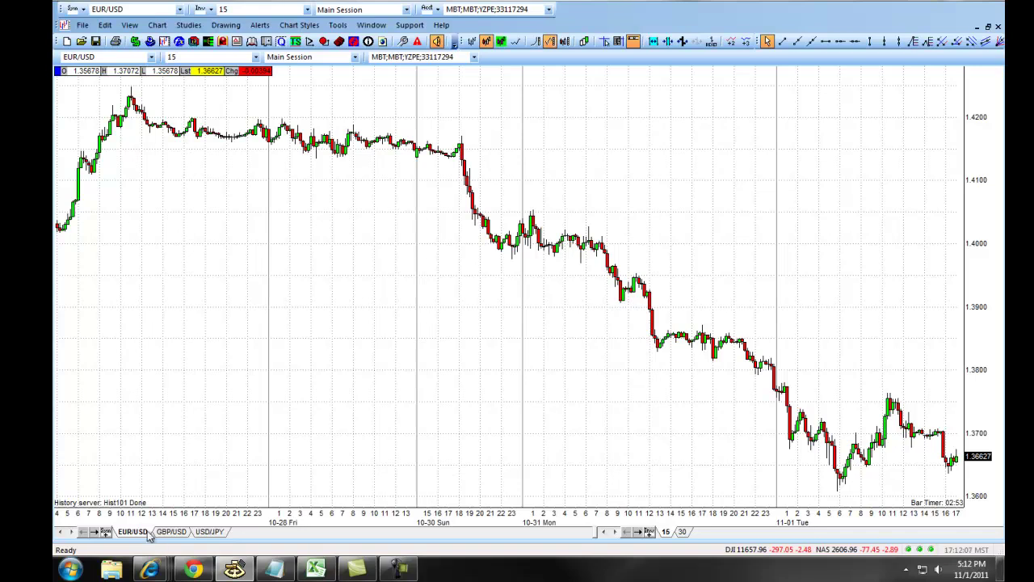
right_click(149, 535)
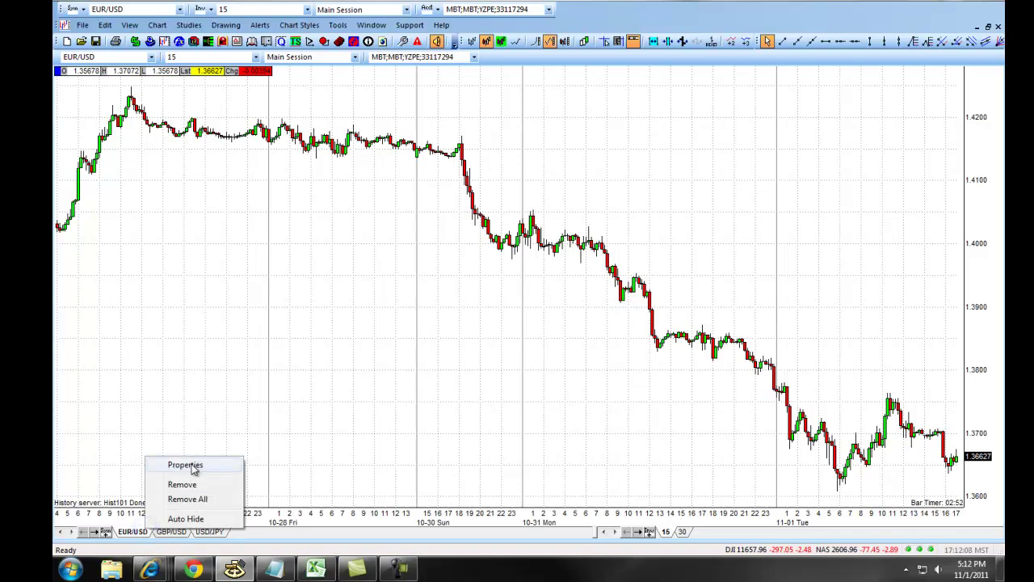
click(188, 466)
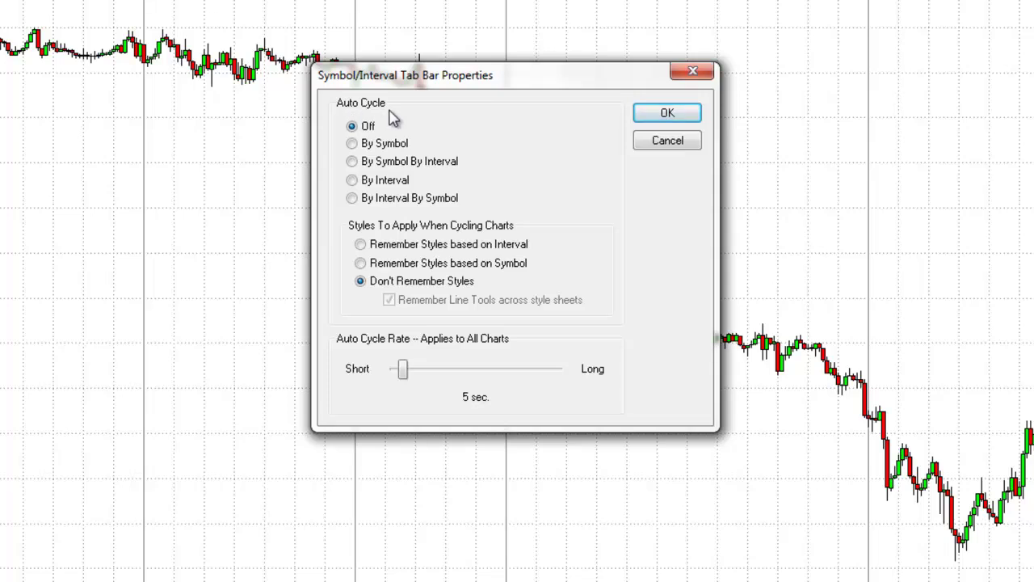
click(352, 144)
mouse_move(404, 372)
mouse_down()
mouse_move(449, 374)
mouse_move(404, 371)
mouse_up()
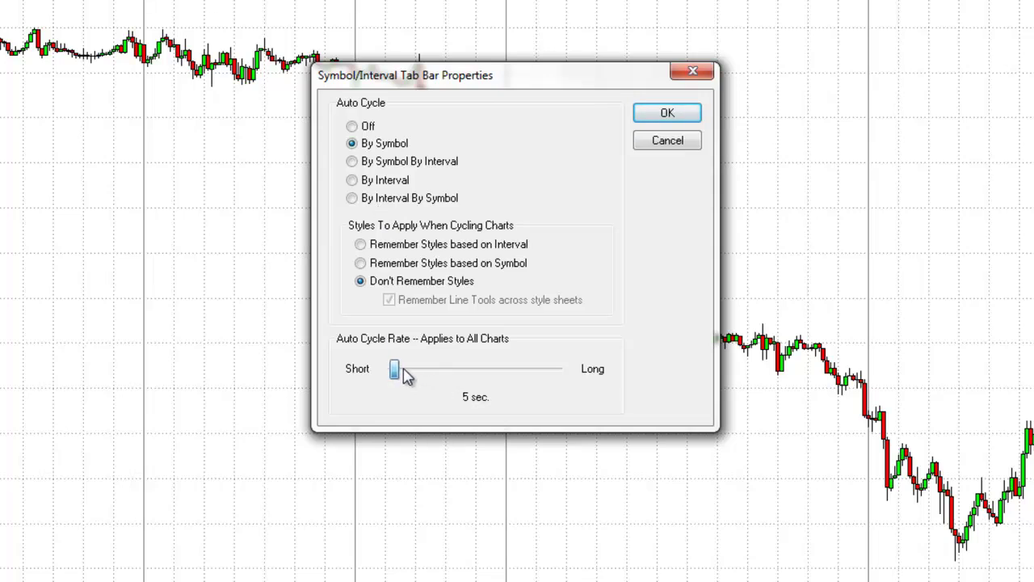
click(668, 115)
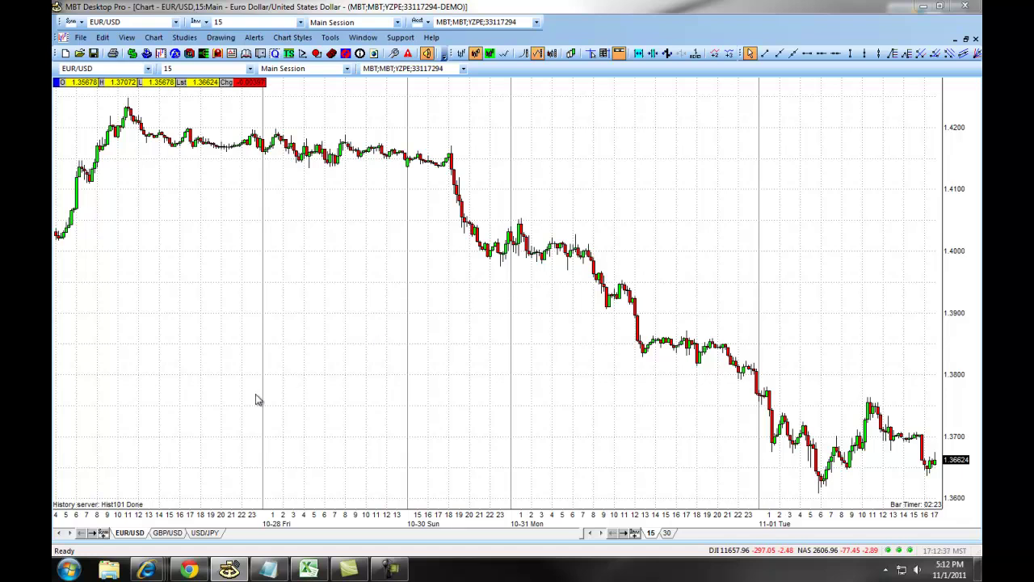
right_click(135, 535)
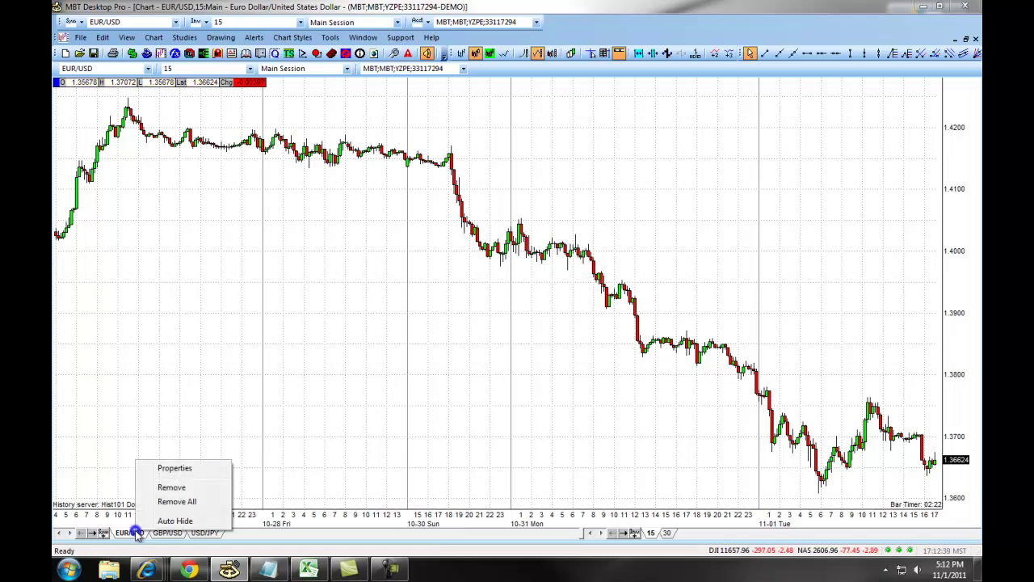
click(186, 470)
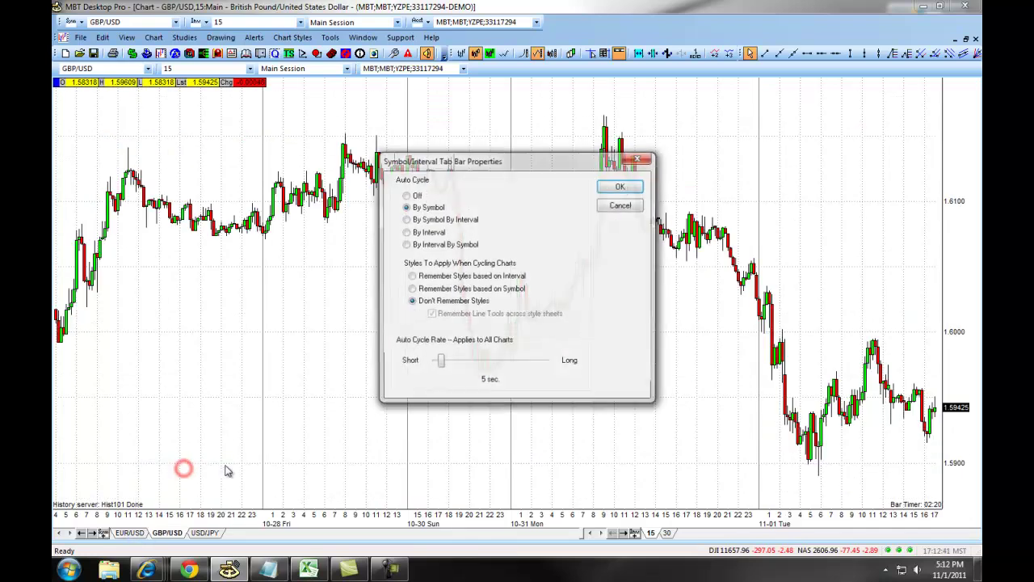
click(414, 196)
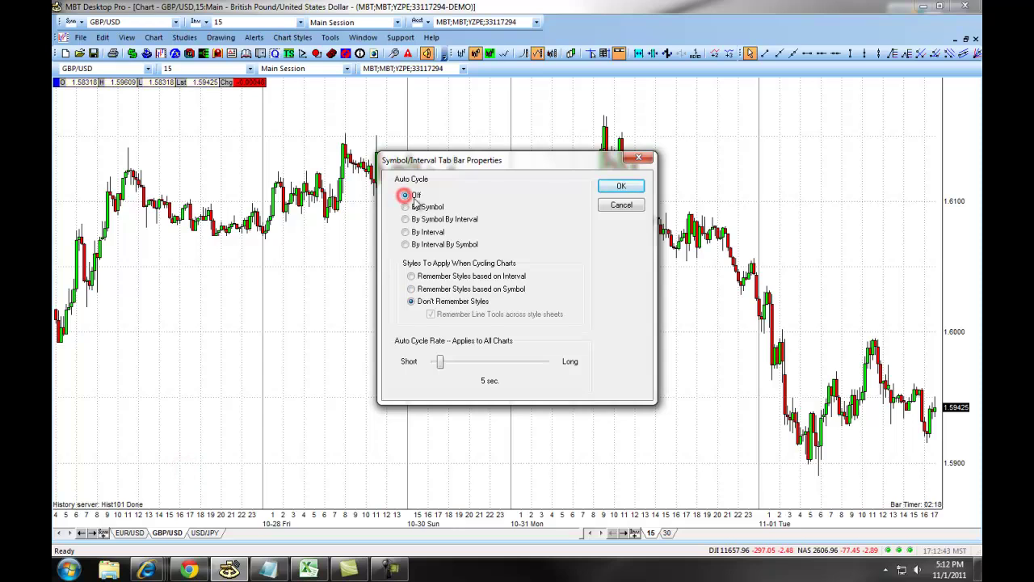
click(622, 188)
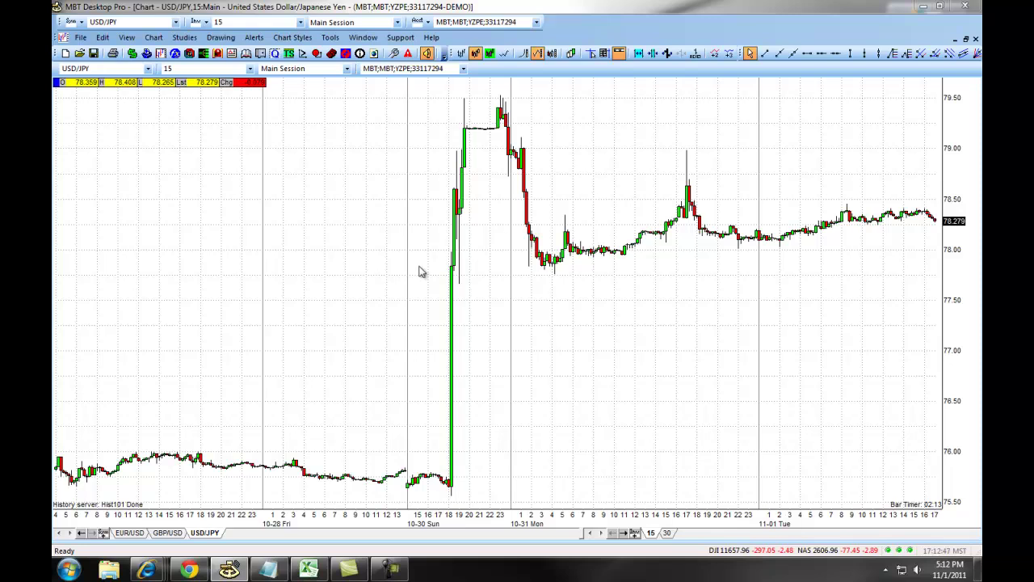
click(131, 533)
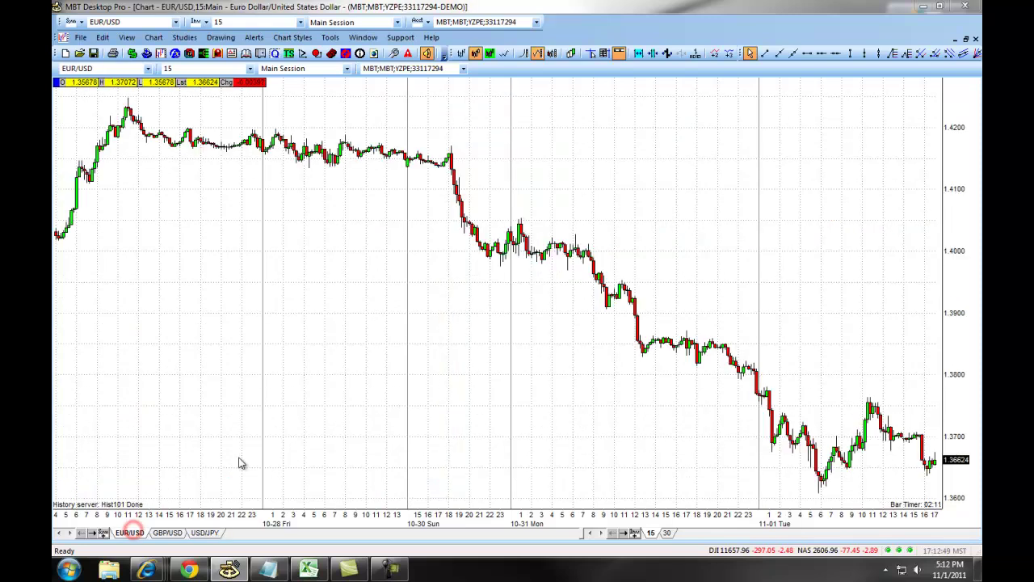
Step: Uncheck Symbol/Interval Bar, restore the EUR/USD chart to a floating window, and move it toward centre
right_click(452, 340)
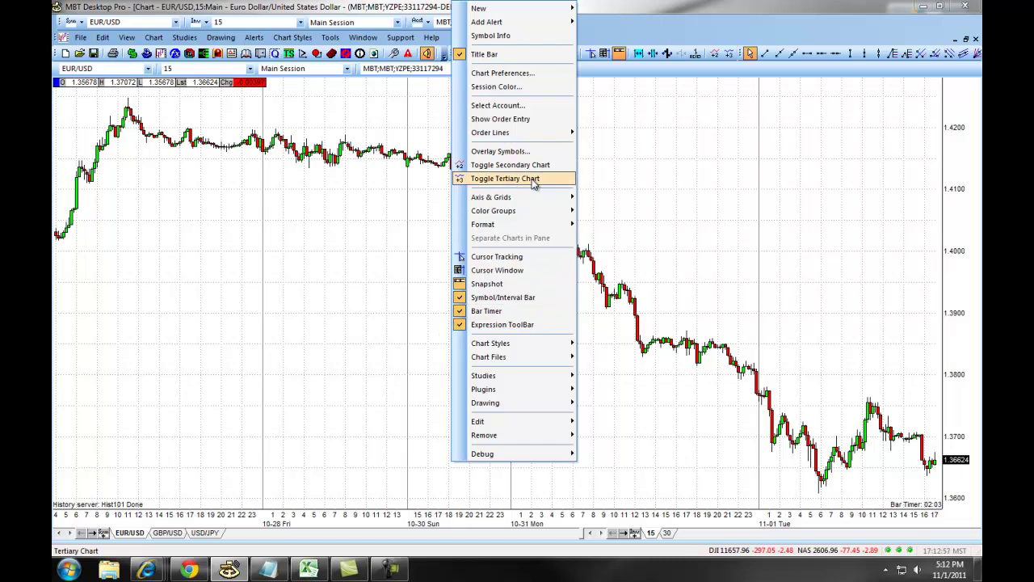
click(521, 298)
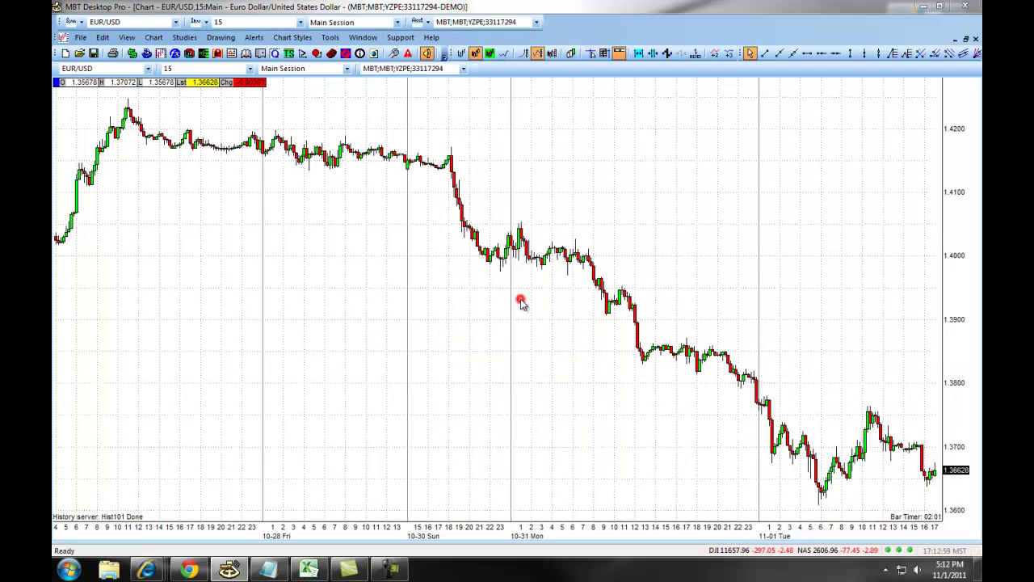
click(968, 41)
drag(570, 119, 650, 175)
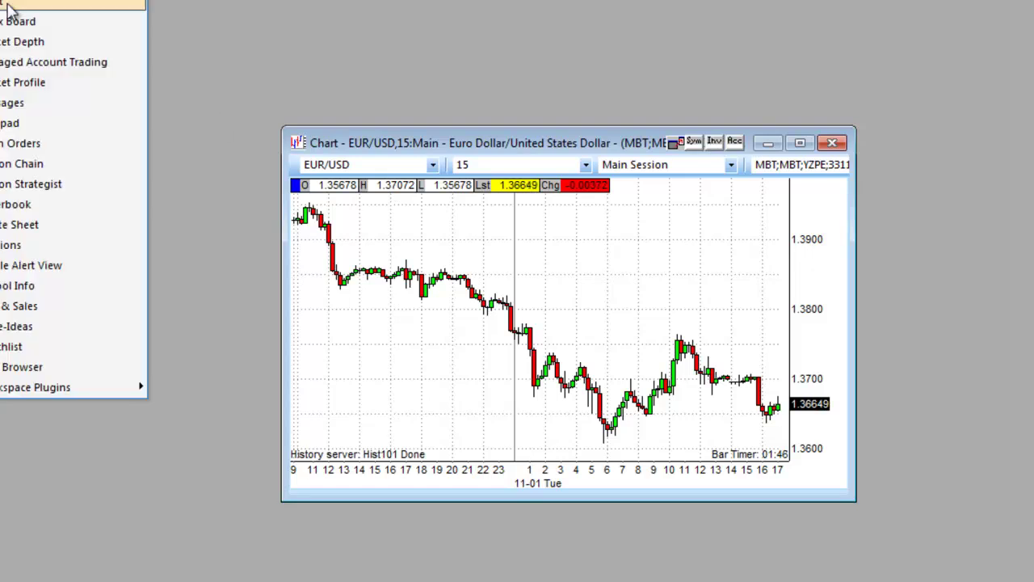
Step: Open a new chart window, place it left of the EUR/USD chart, and switch it to GBP/USD
click(11, 5)
drag(300, 151, 120, 147)
click(118, 144)
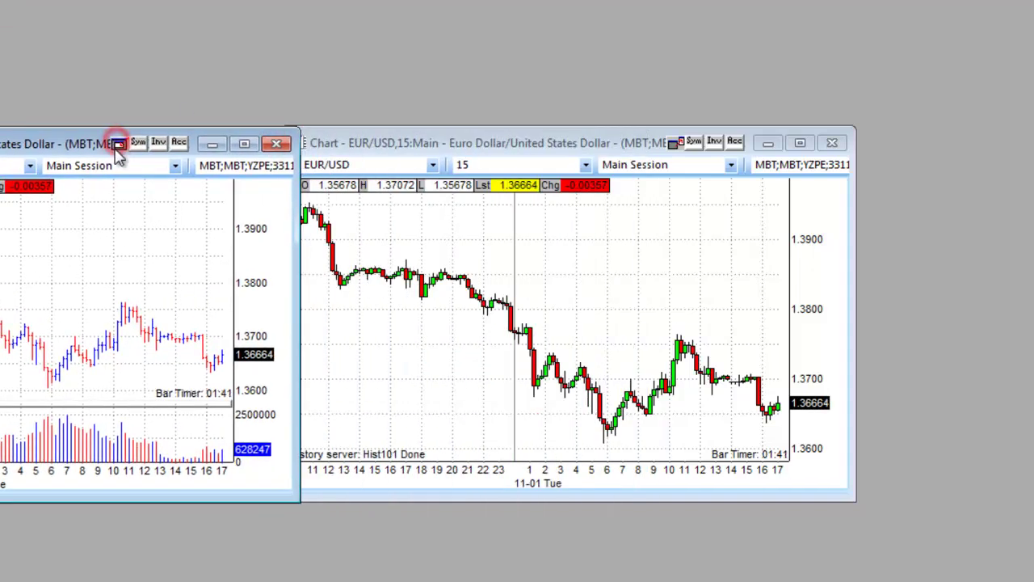
click(125, 175)
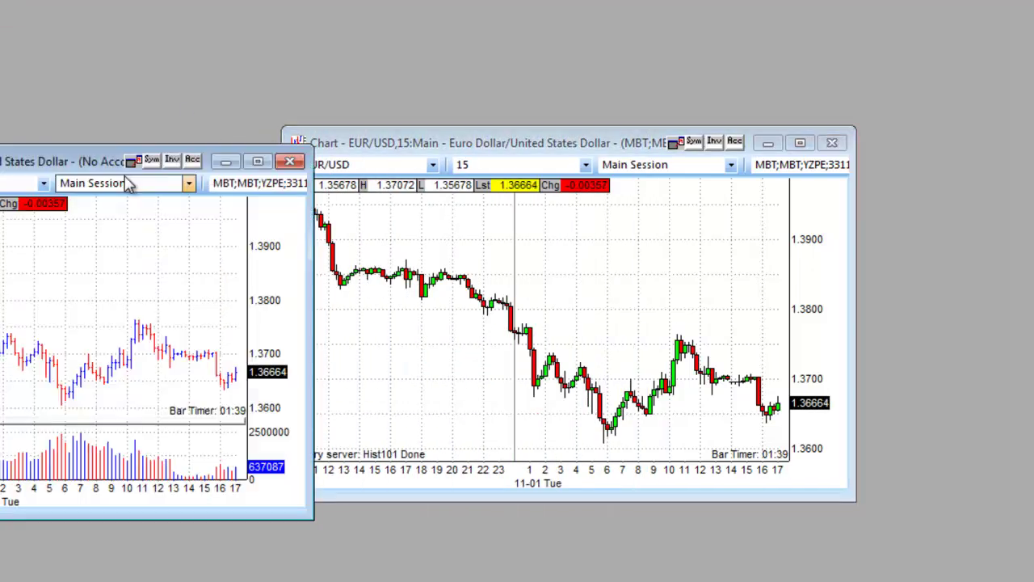
drag(60, 159, 16, 144)
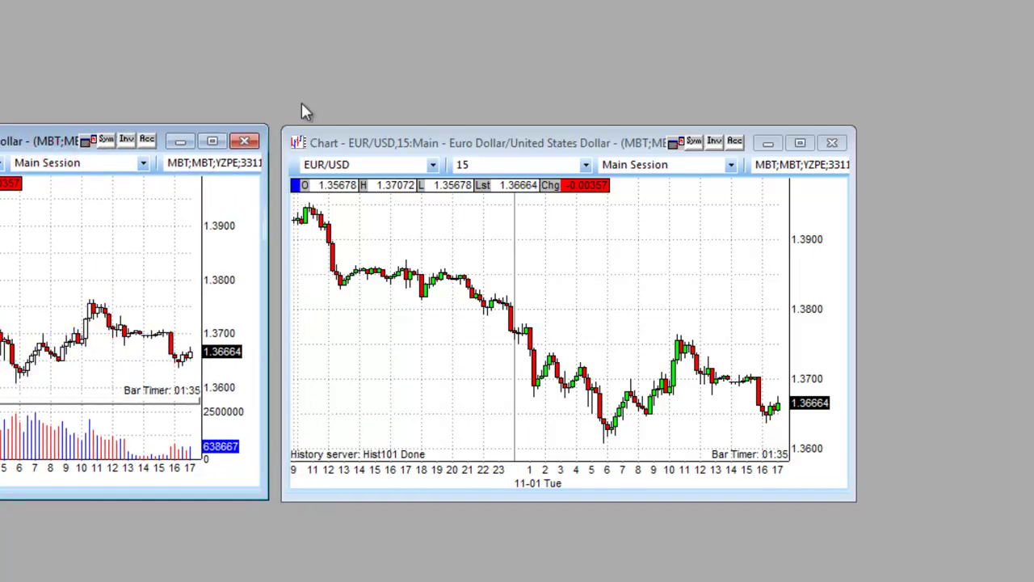
drag(328, 142, 406, 140)
drag(40, 141, 108, 142)
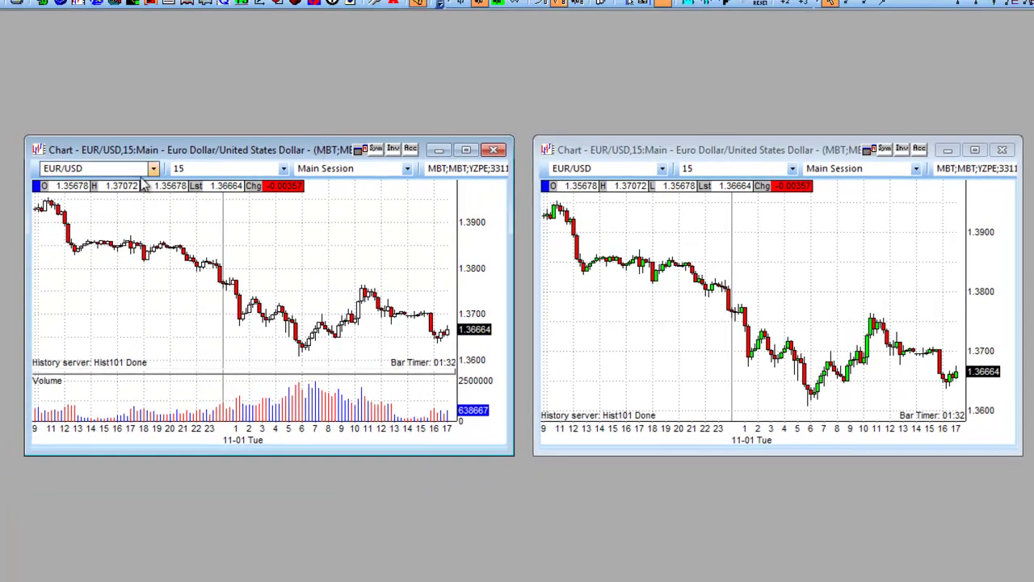
click(153, 168)
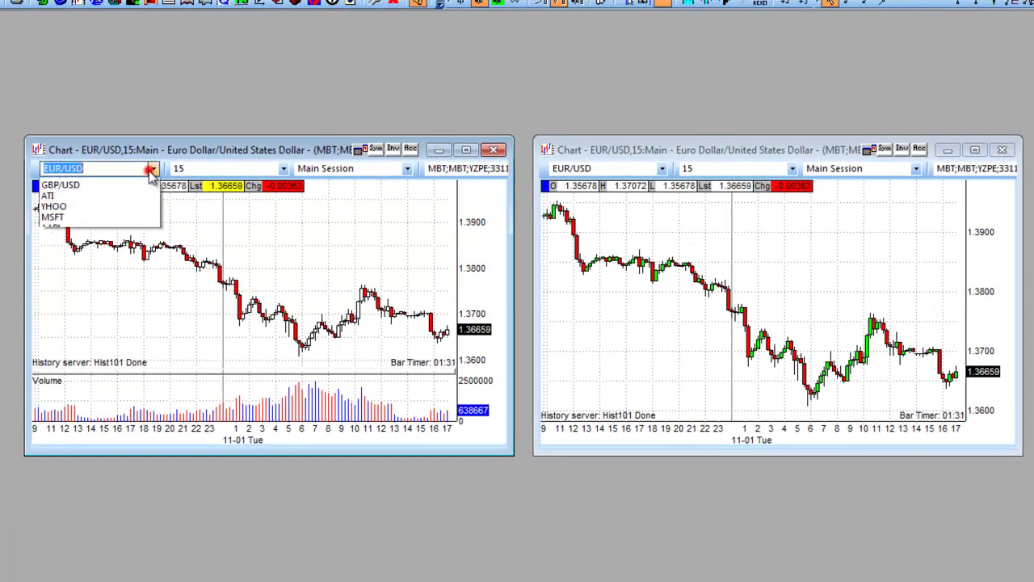
click(125, 198)
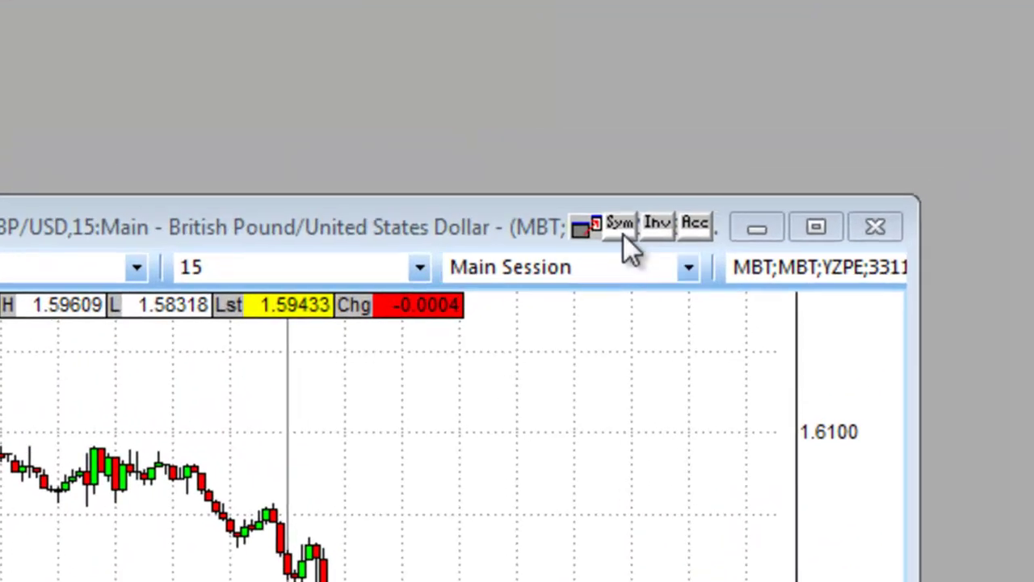
Step: Set the GBP/USD chart's Sym link colour to yellow, then choose USD/JPY for the left chart
click(623, 227)
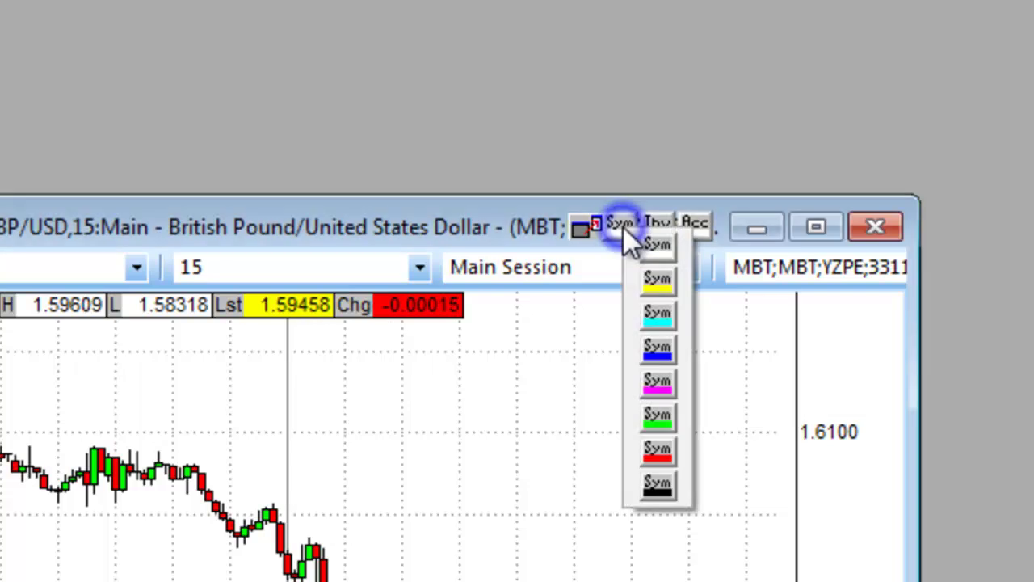
click(664, 286)
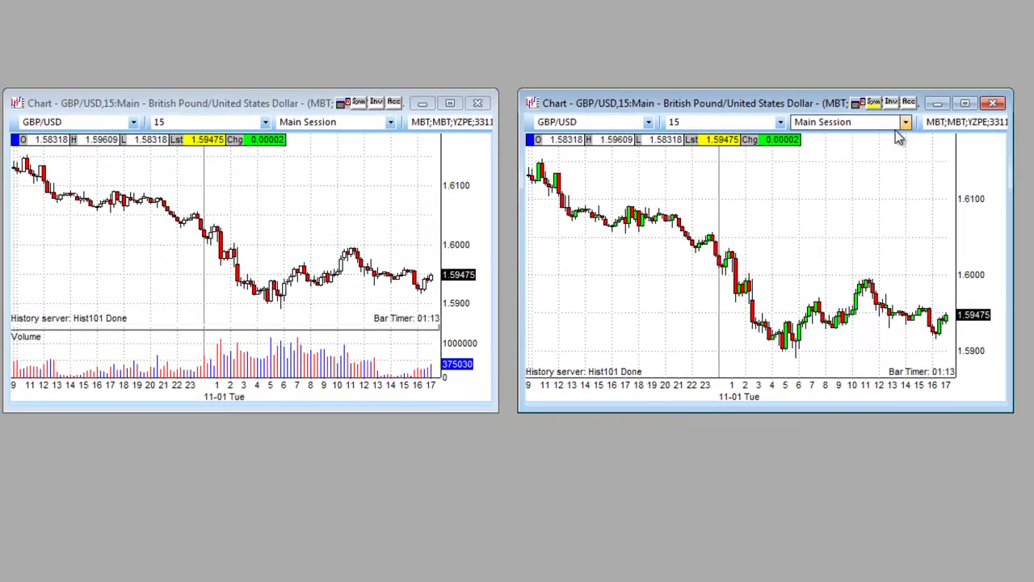
click(134, 122)
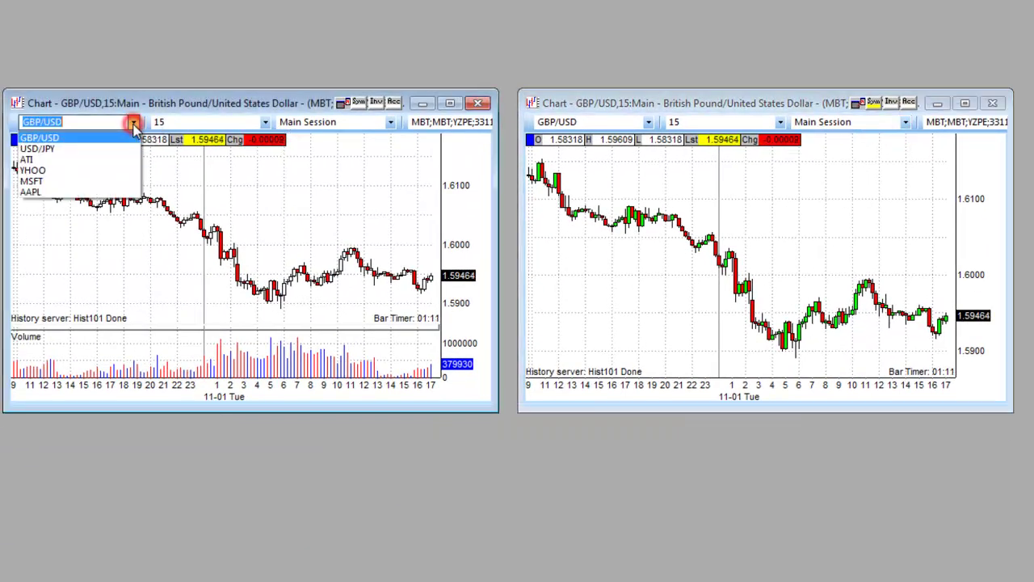
click(65, 148)
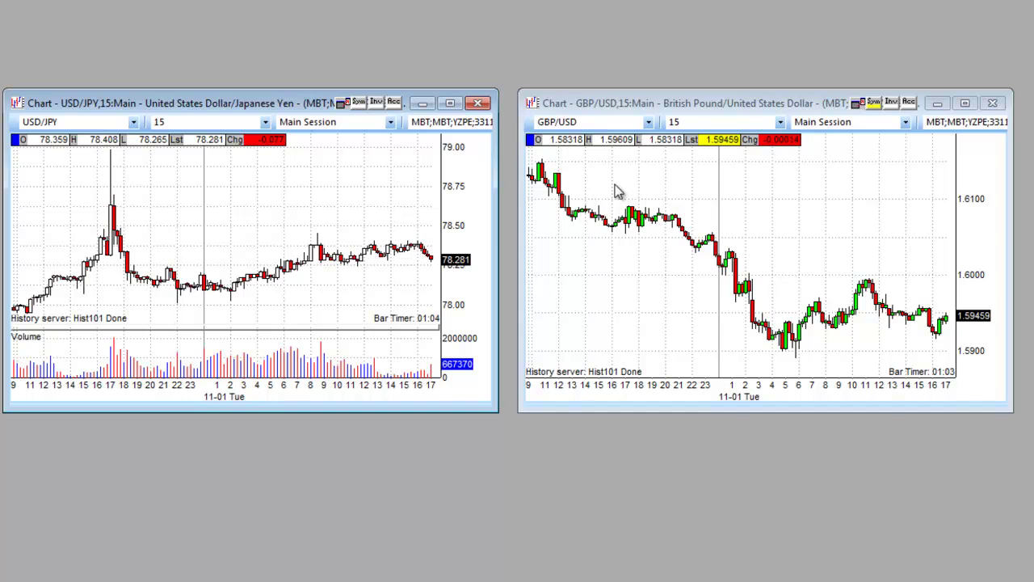
Step: Create a third chart window with File > New > Chart
click(17, 0)
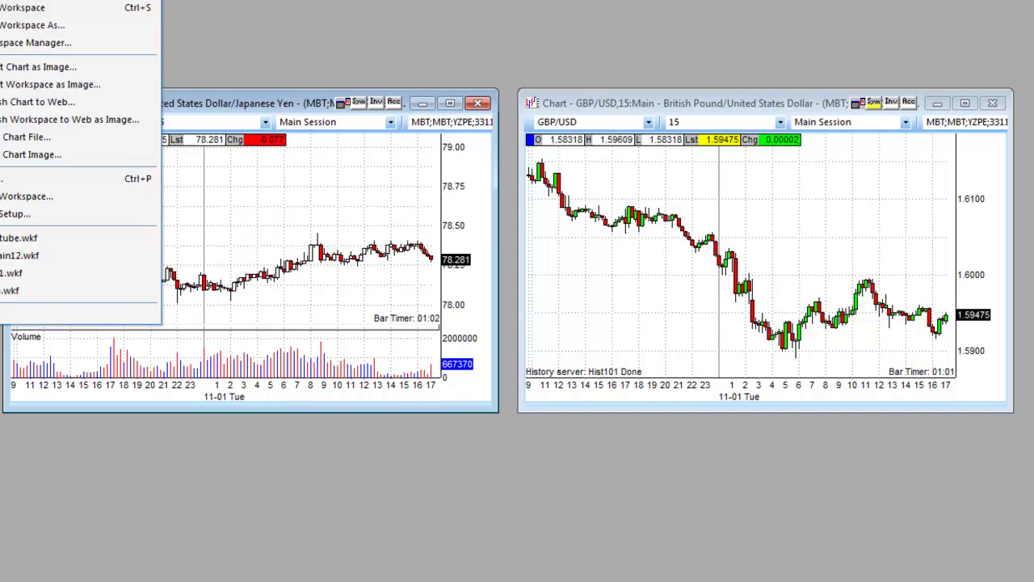
click(195, 2)
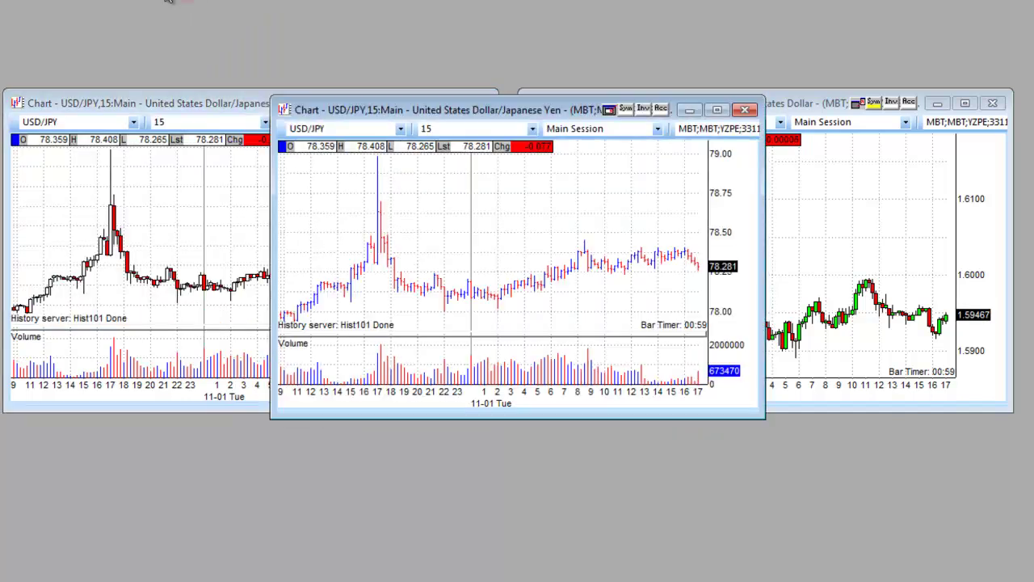
click(608, 109)
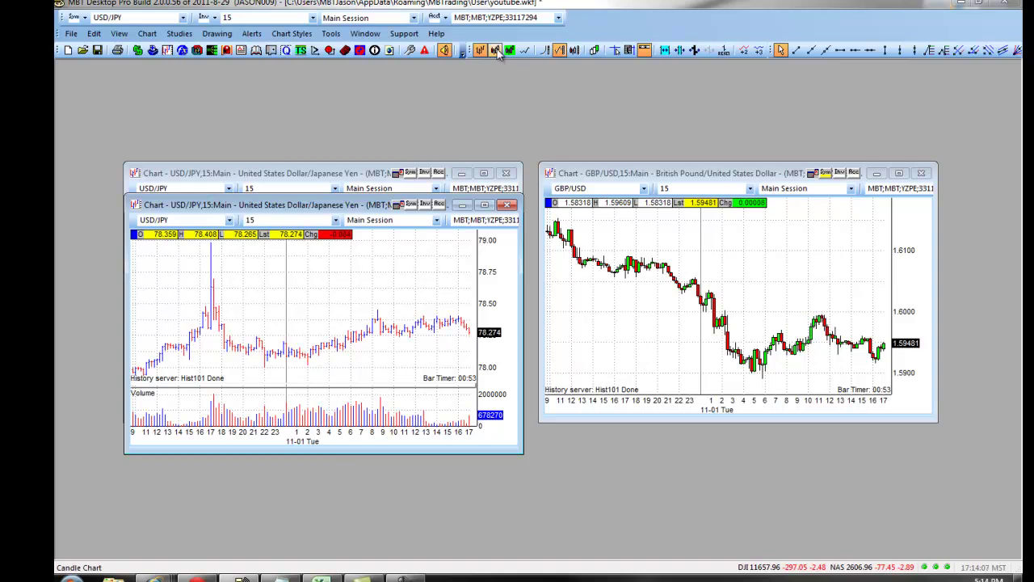
Step: Arrange the windows: USD/JPY top-left, GBP/USD top-right, second USD/JPY bottom centre
drag(356, 205, 302, 70)
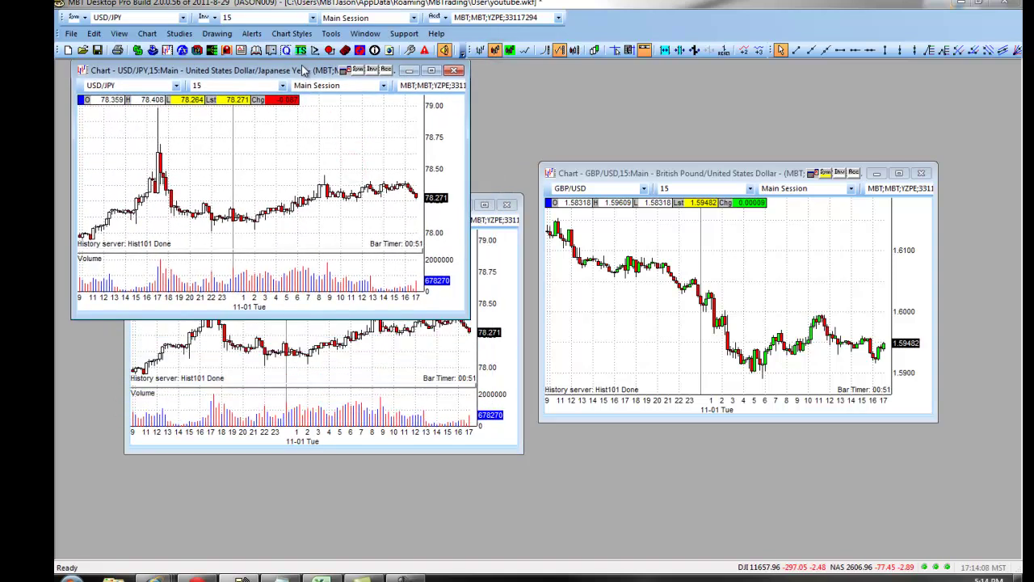
drag(658, 177, 708, 80)
click(508, 250)
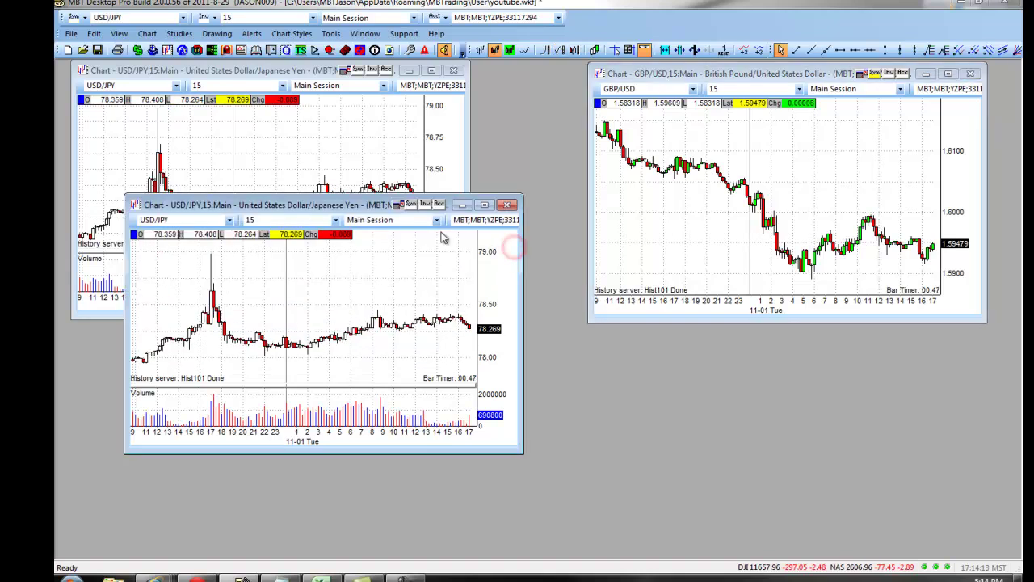
drag(364, 205, 561, 312)
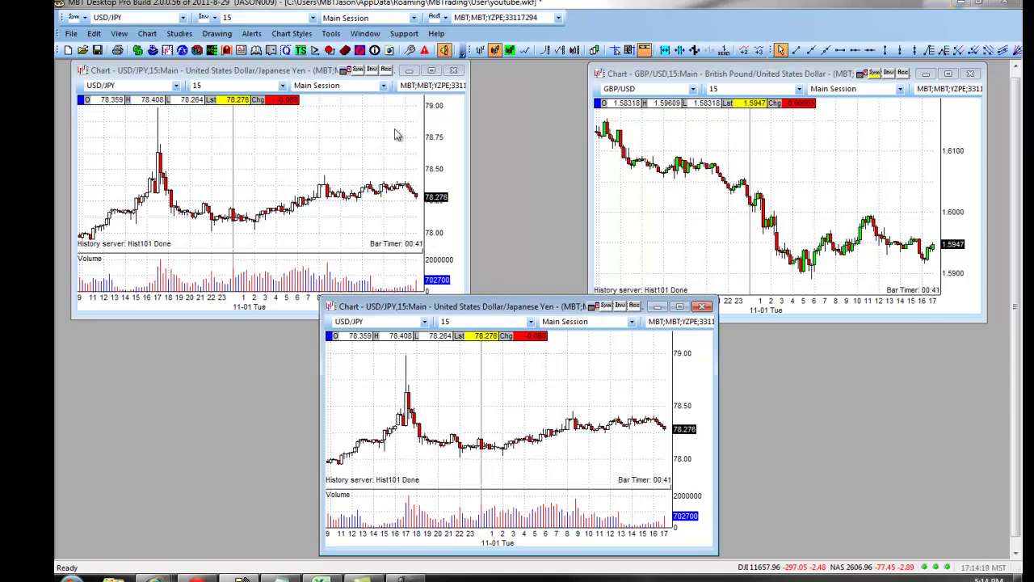
Step: Give the top-left USD/JPY chart a cyan symbol link and change the bottom chart's symbol to EUR/USD
click(358, 71)
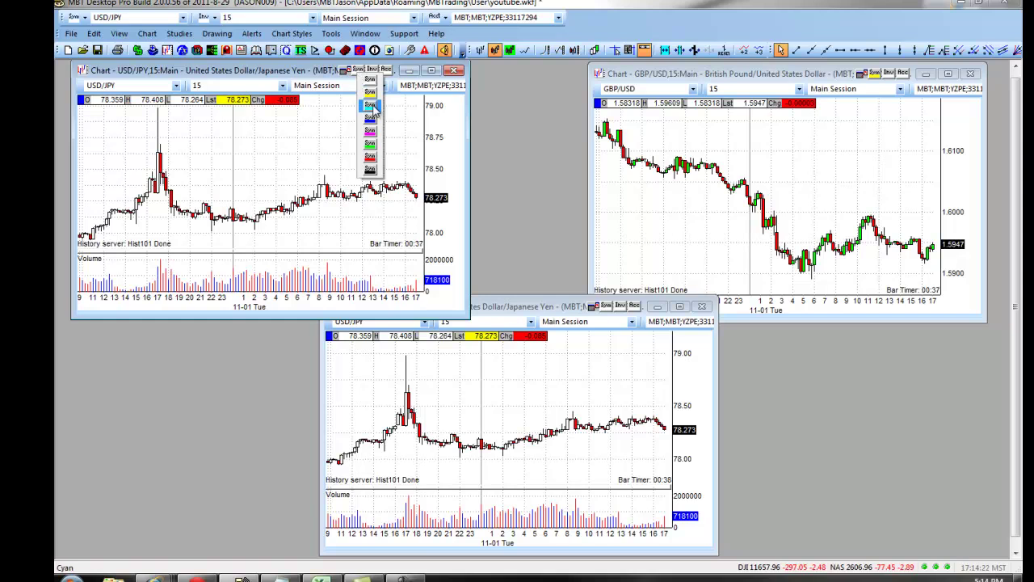
click(371, 105)
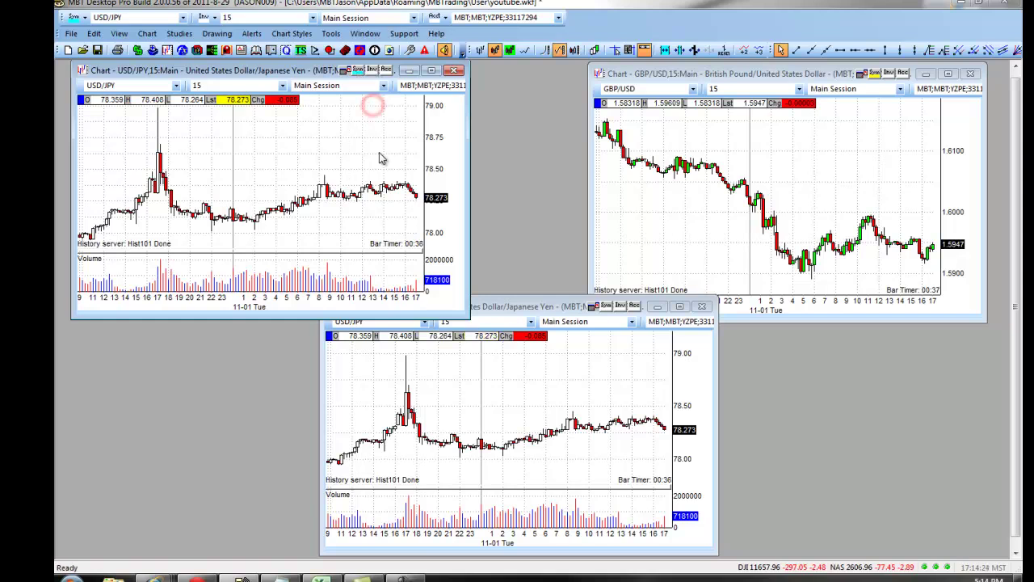
click(489, 304)
click(400, 321)
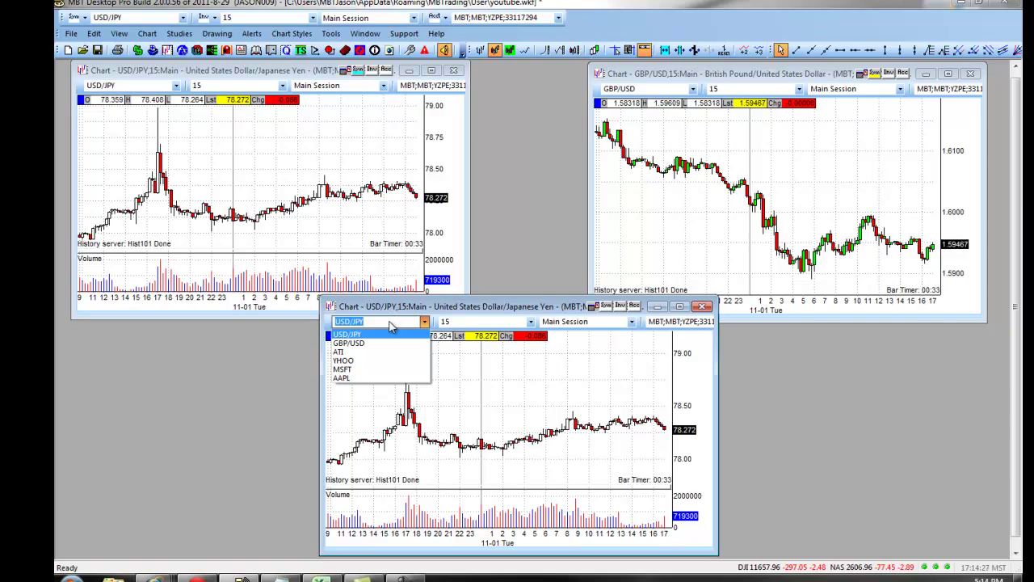
click(385, 311)
text(eur/usd)
key(Return)
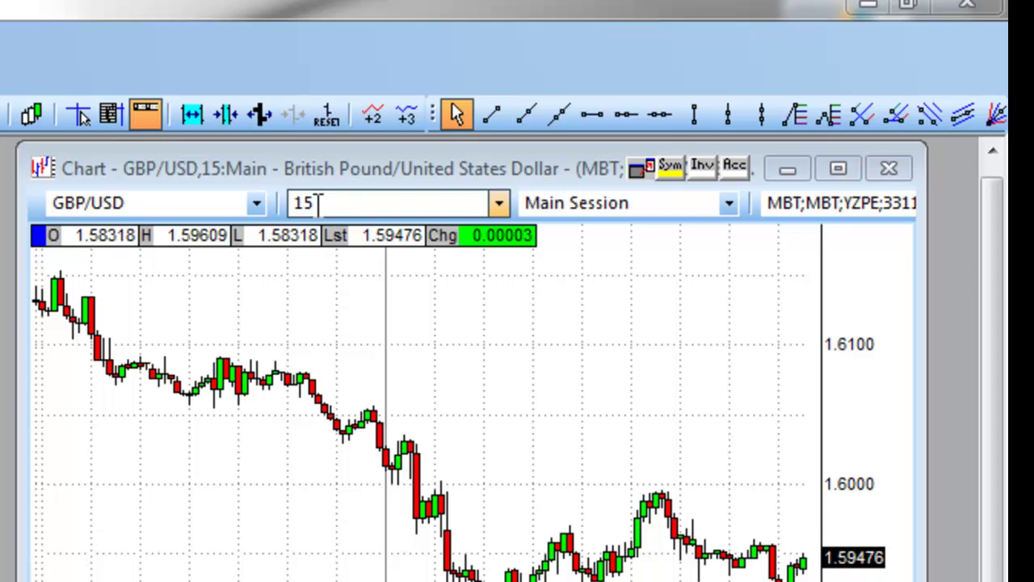
Step: Set the GBP/USD chart's interval link colour to cyan
click(700, 168)
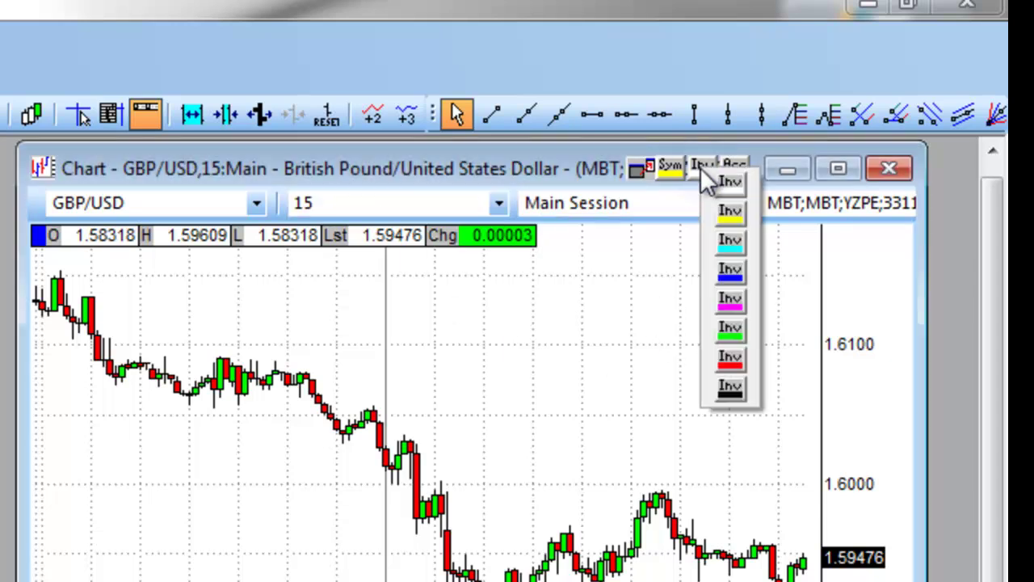
click(730, 246)
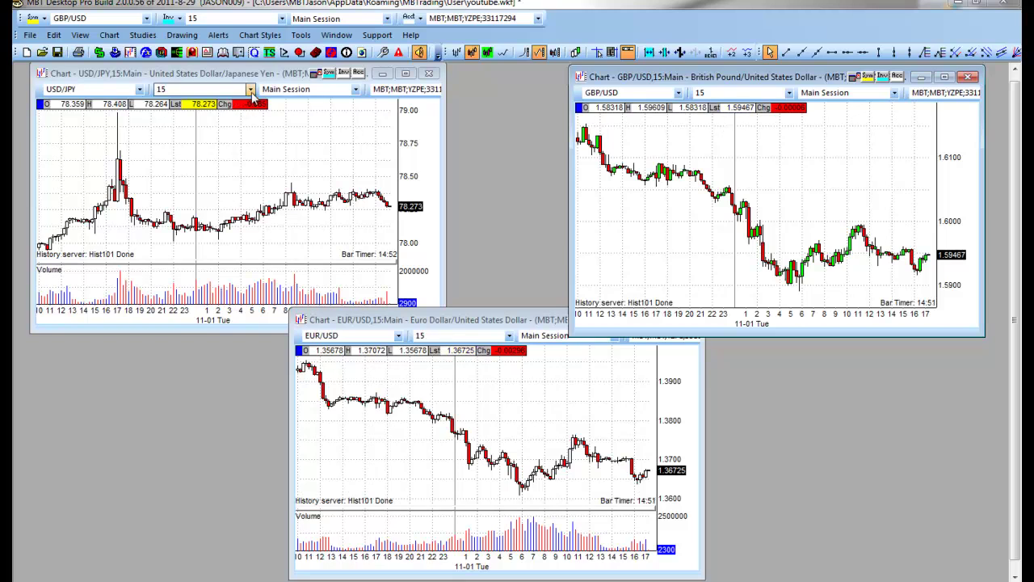
Step: Switch the linked USD/JPY charts to 30-minute bars and give USD/JPY a blue interval link
click(250, 90)
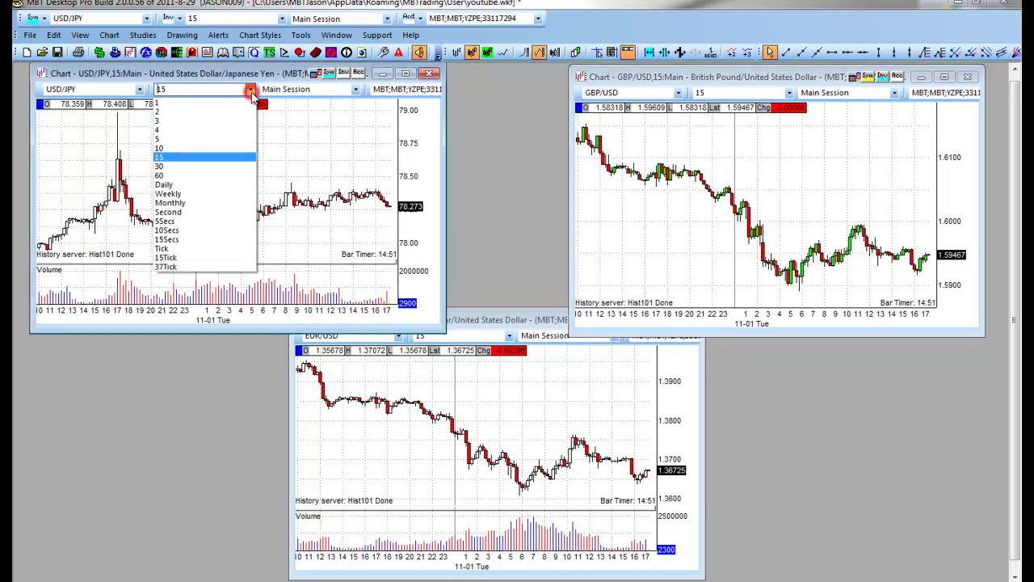
click(208, 167)
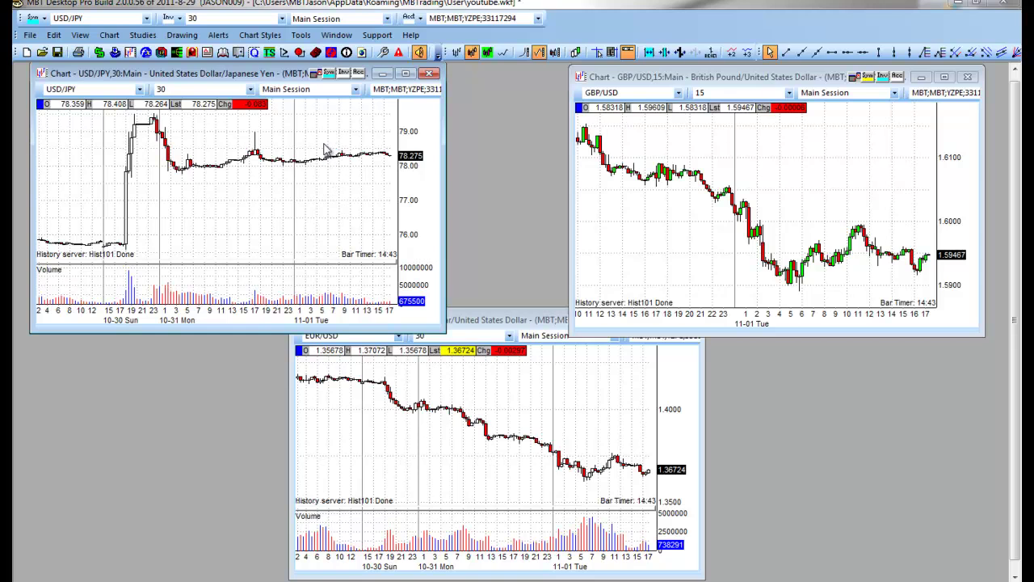
click(344, 74)
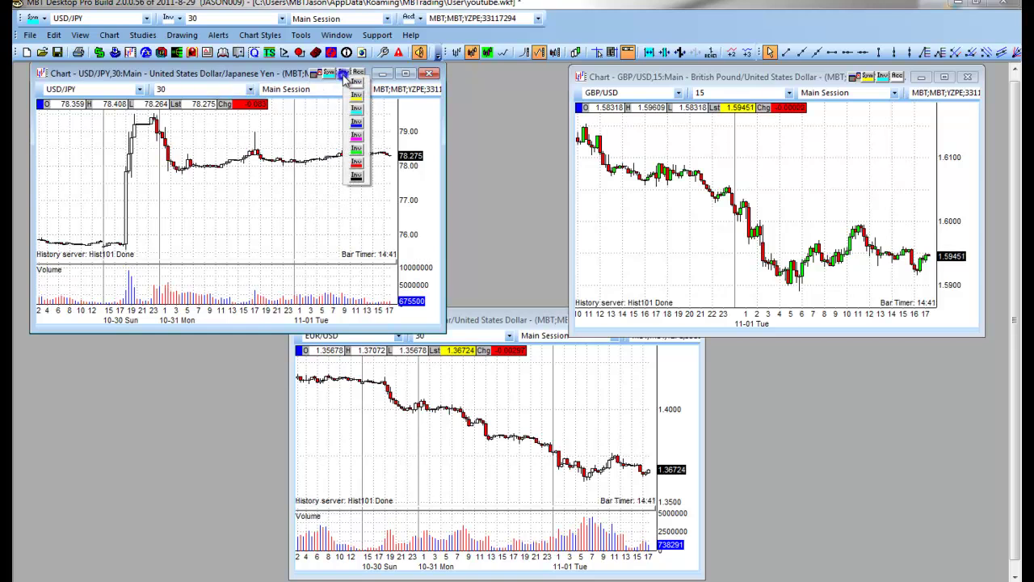
click(356, 124)
Step: Set the bottom EUR/USD chart to 60-minute candles
click(428, 416)
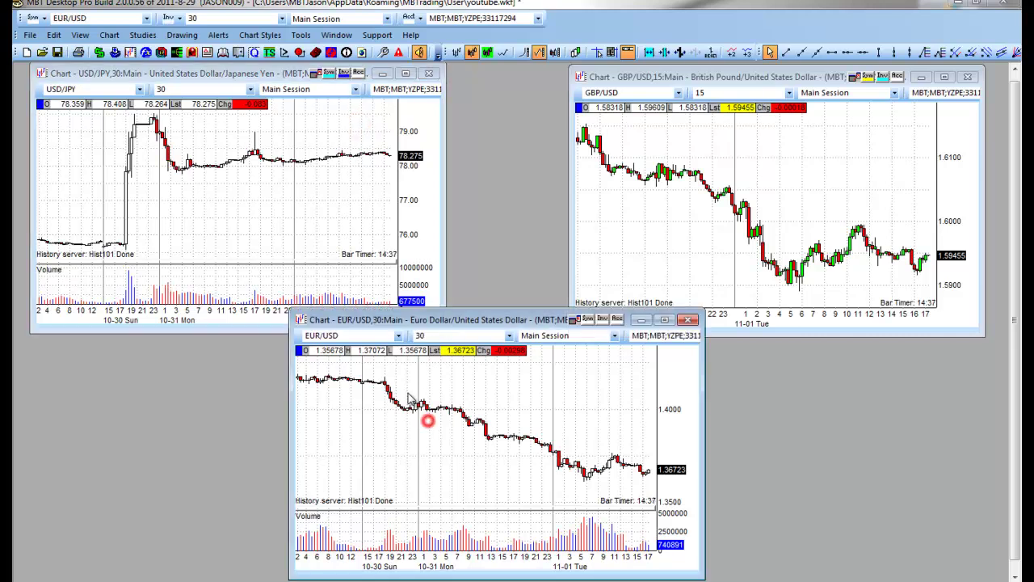
click(509, 335)
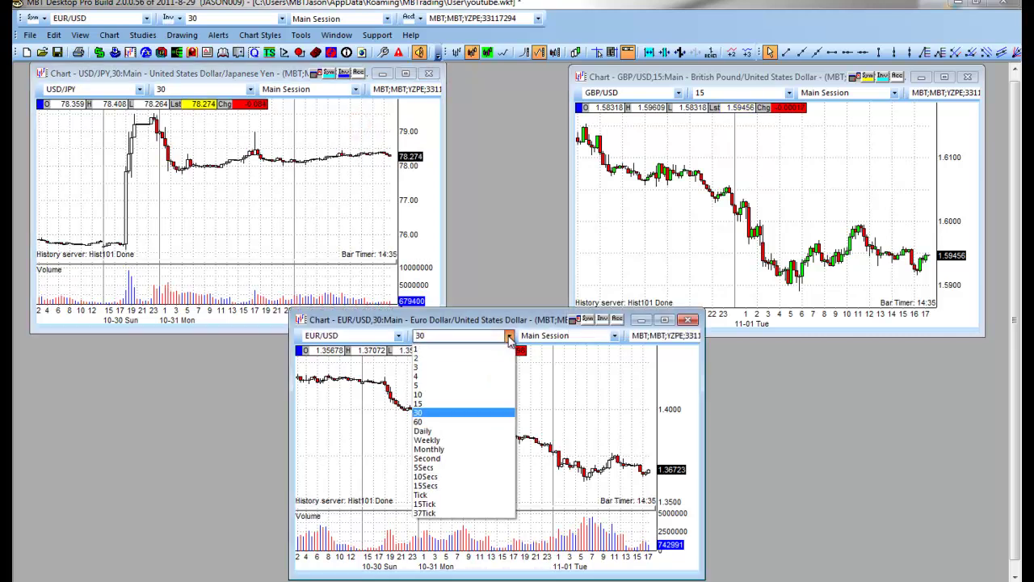
click(472, 421)
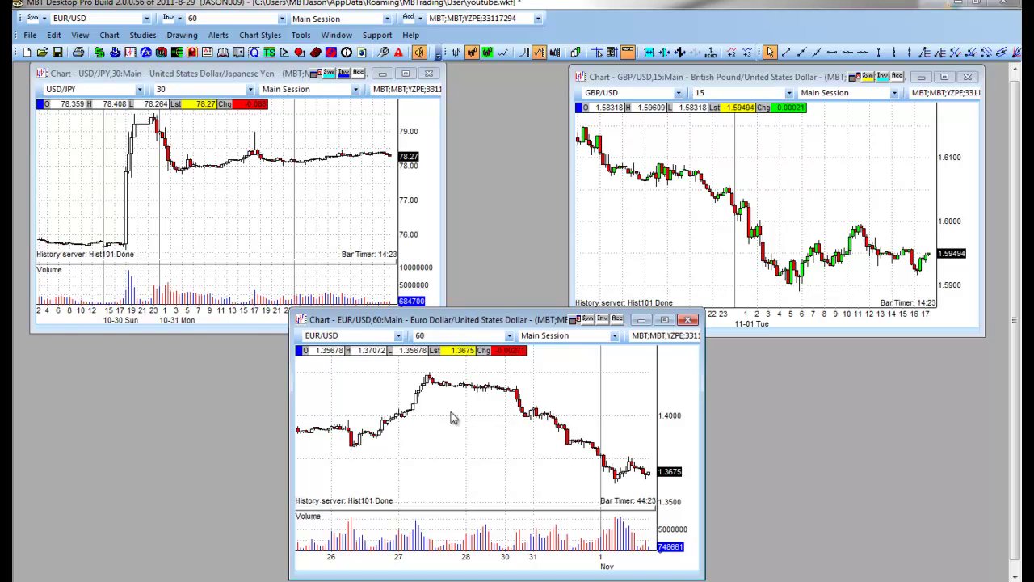
Step: Pick a symbol link colour for the EUR/USD chart and nudge its window slightly right
click(588, 320)
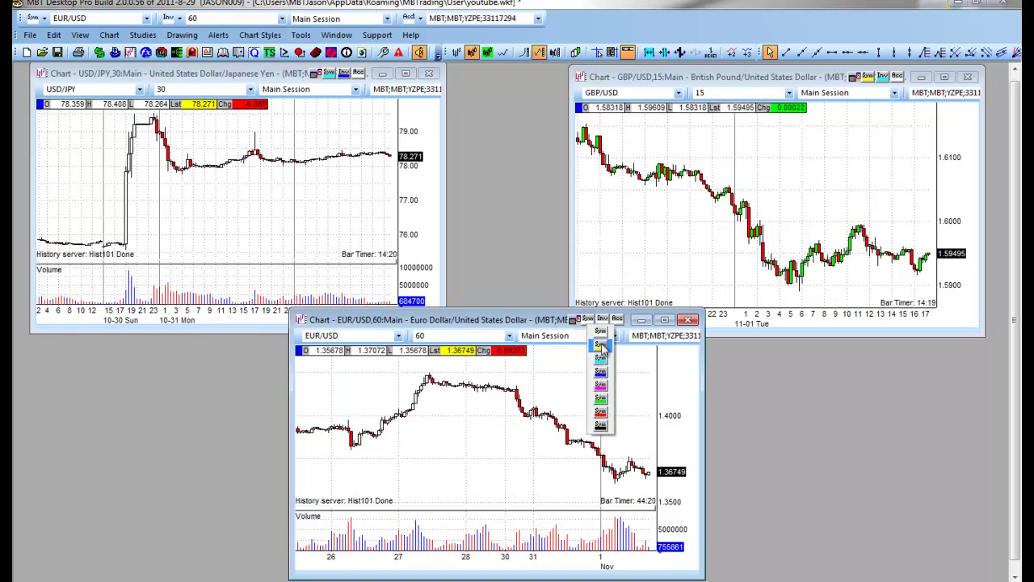
click(535, 384)
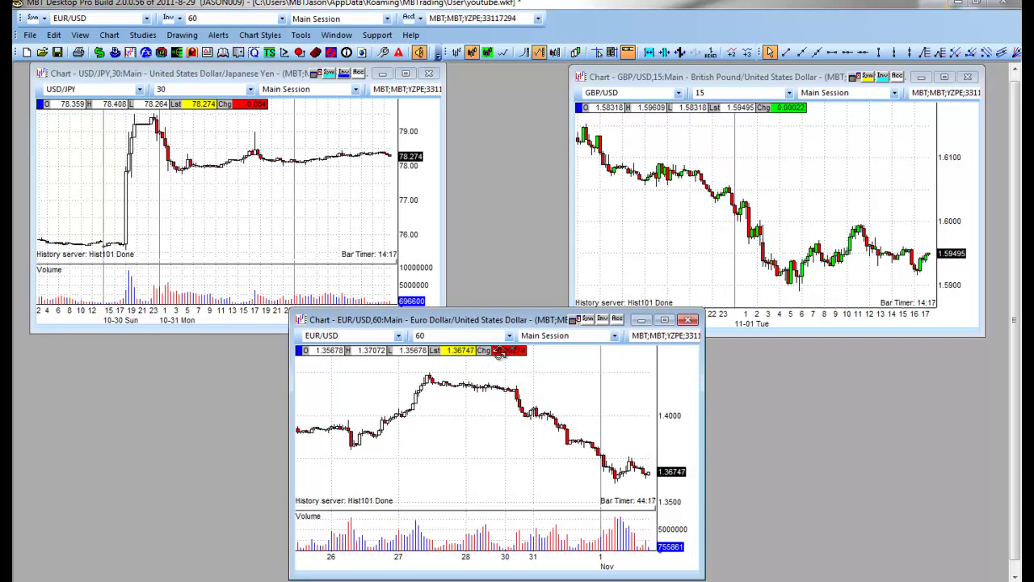
drag(458, 322, 485, 329)
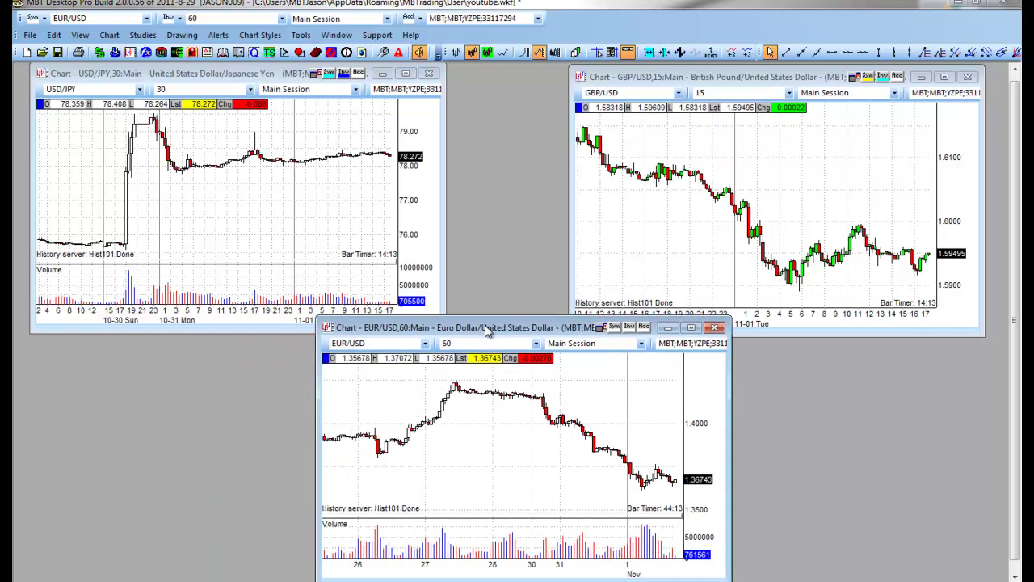